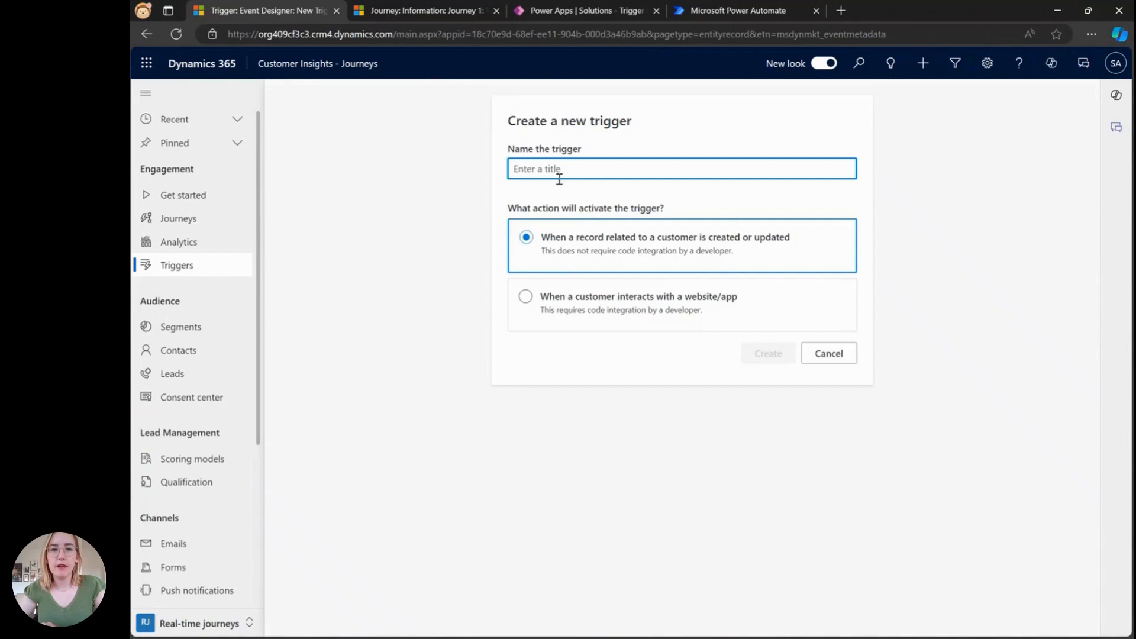
# Step: Create a trigger named "Weather changes" that activates when a customer interacts with a website/app
pyautogui.write('Weather changes')
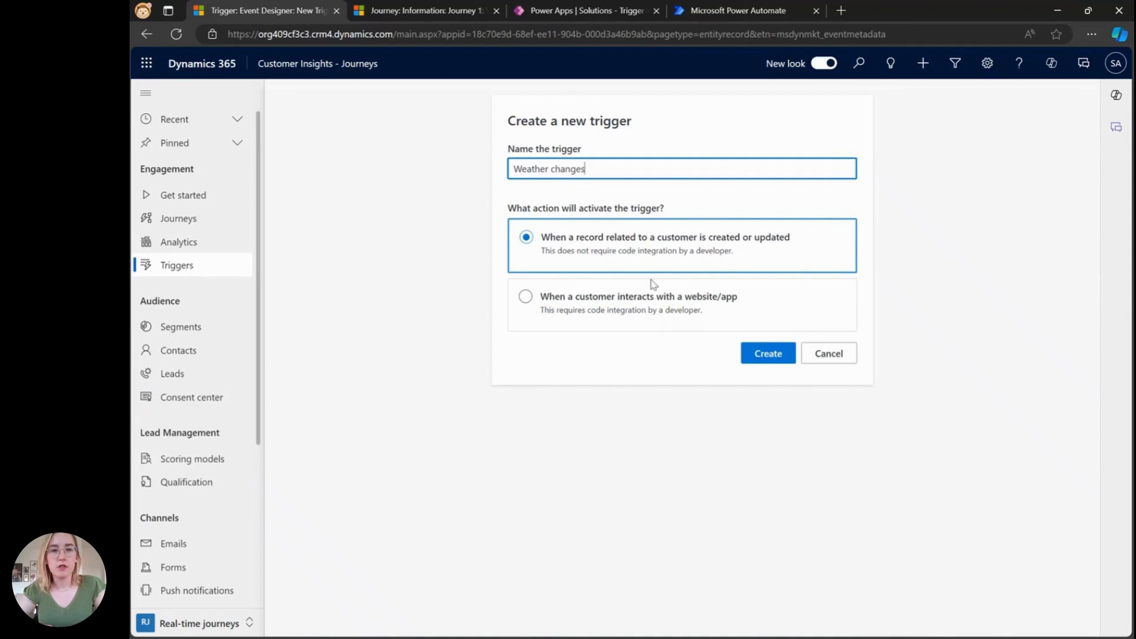
pyautogui.click(639, 301)
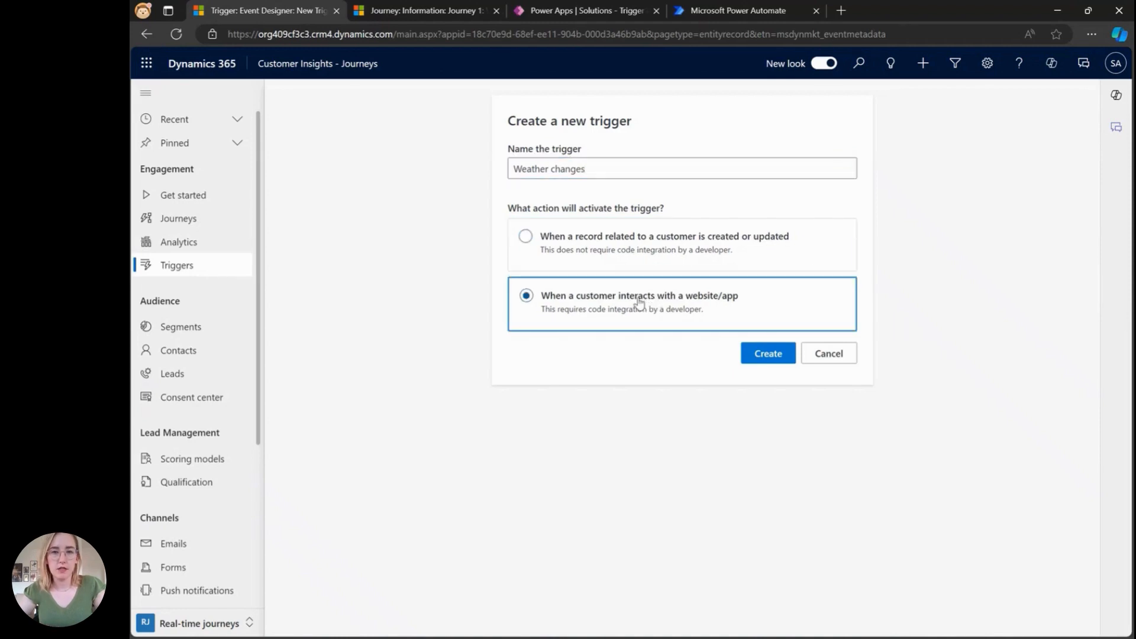
pyautogui.click(767, 356)
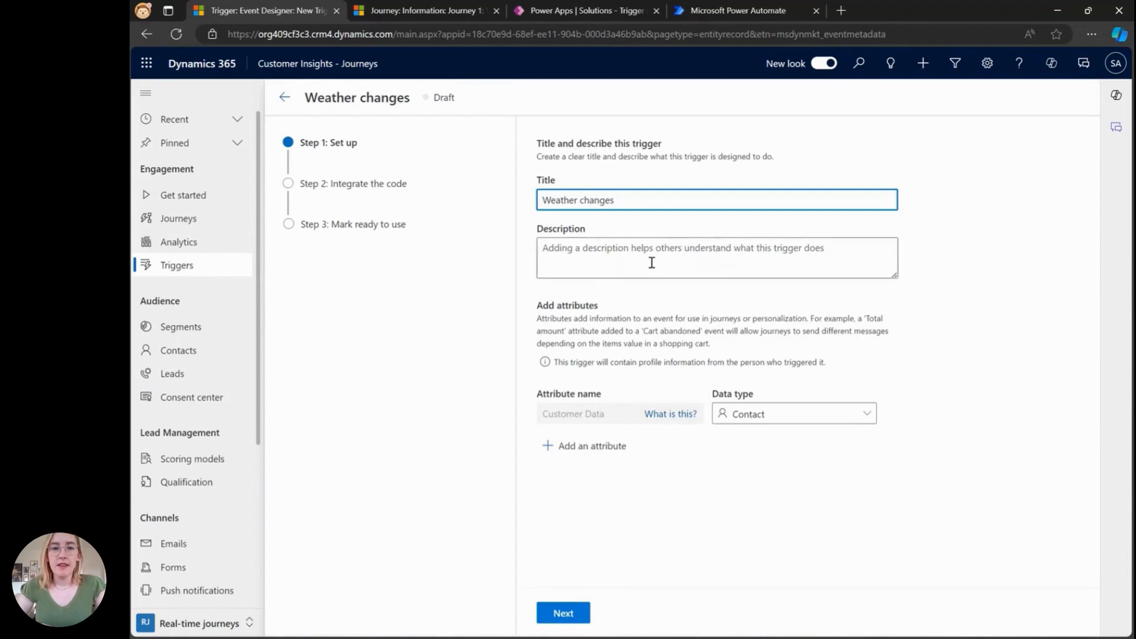
# Step: Add a trigger attribute named WeatherCondition with the Text data type
pyautogui.click(866, 416)
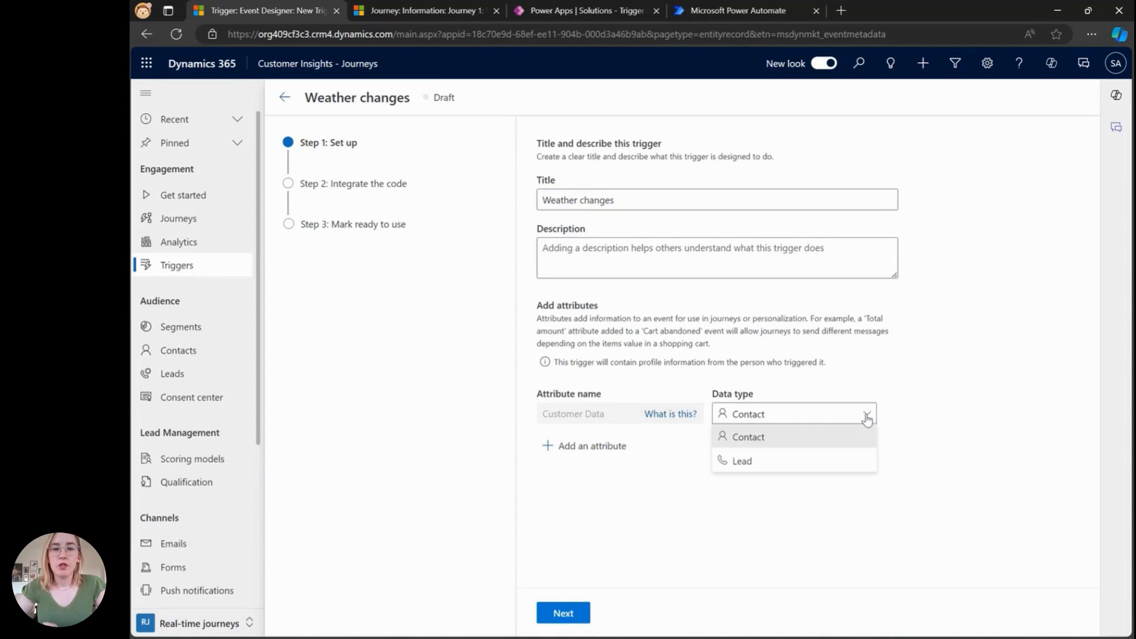
pyautogui.click(609, 446)
pyautogui.write('Wea')
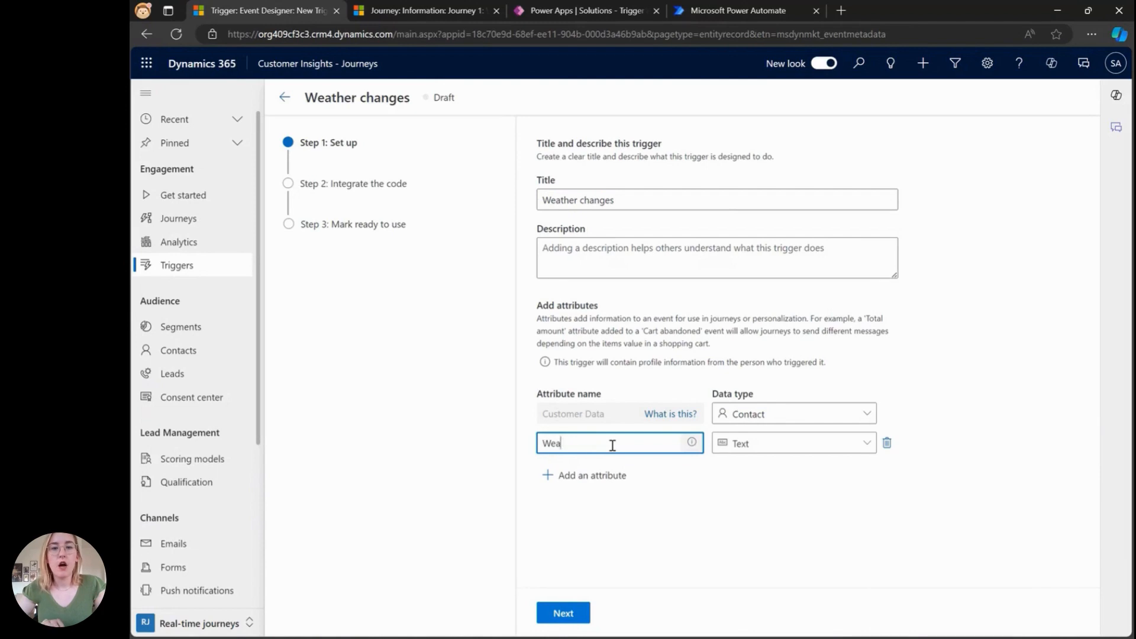
pyautogui.write('therCondition')
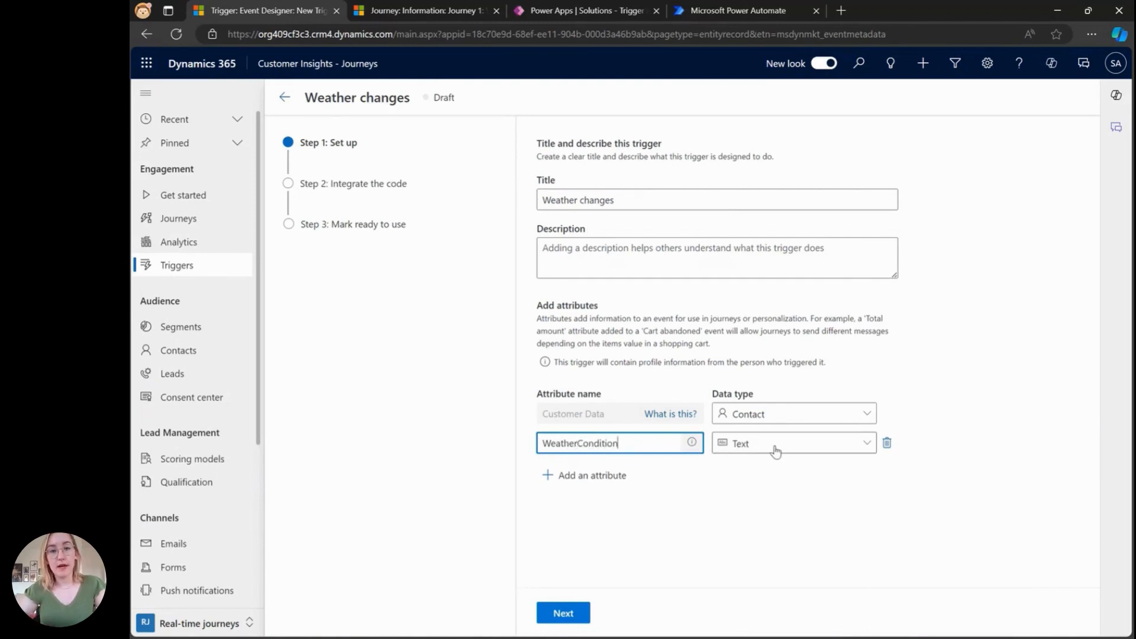
pyautogui.click(806, 452)
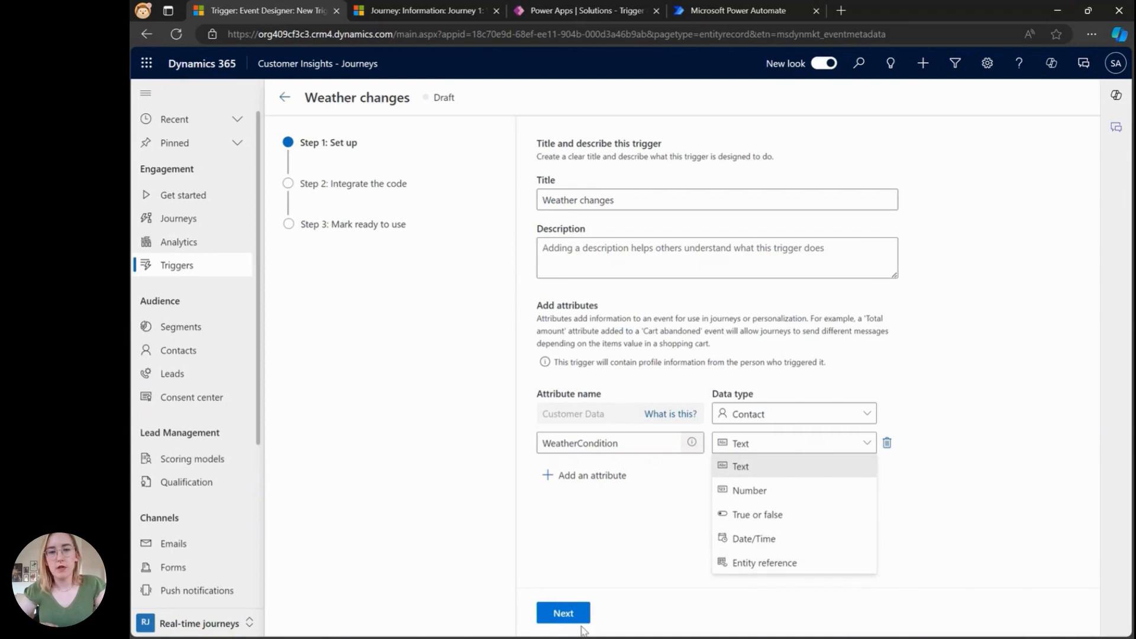
# Step: Advance through the integration step and mark the trigger ready to use
pyautogui.click(556, 615)
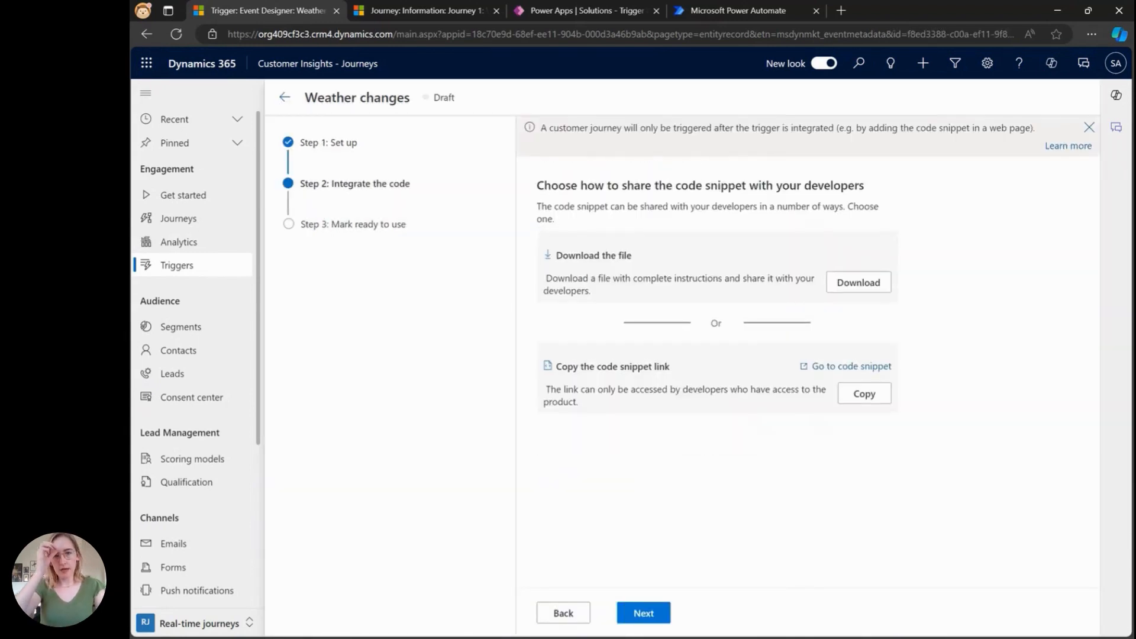
pyautogui.click(645, 612)
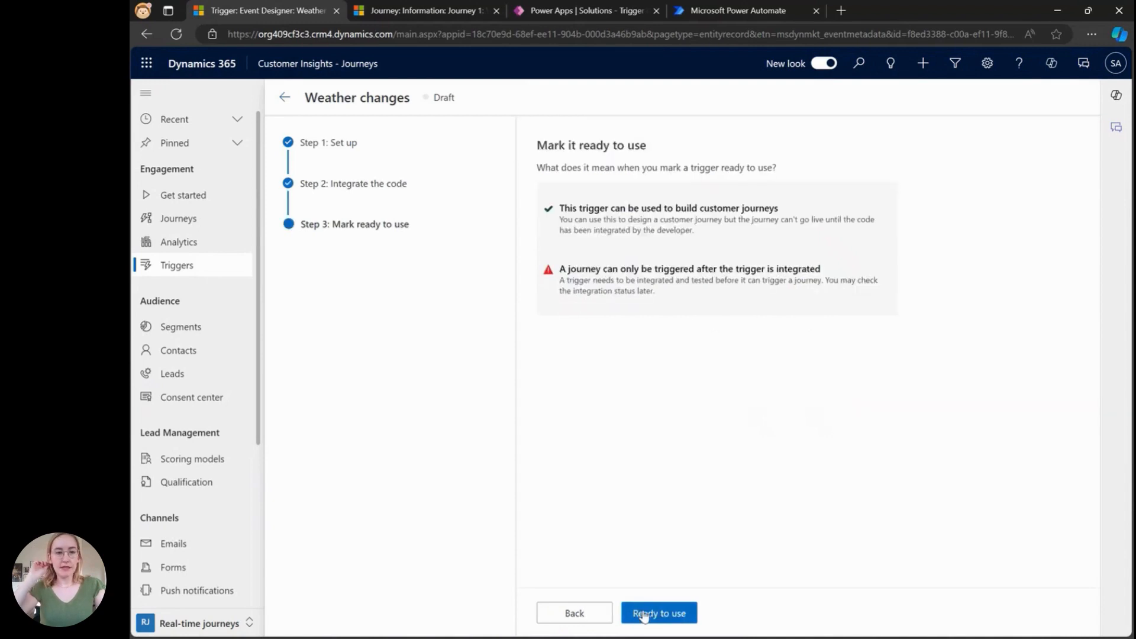
pyautogui.click(676, 614)
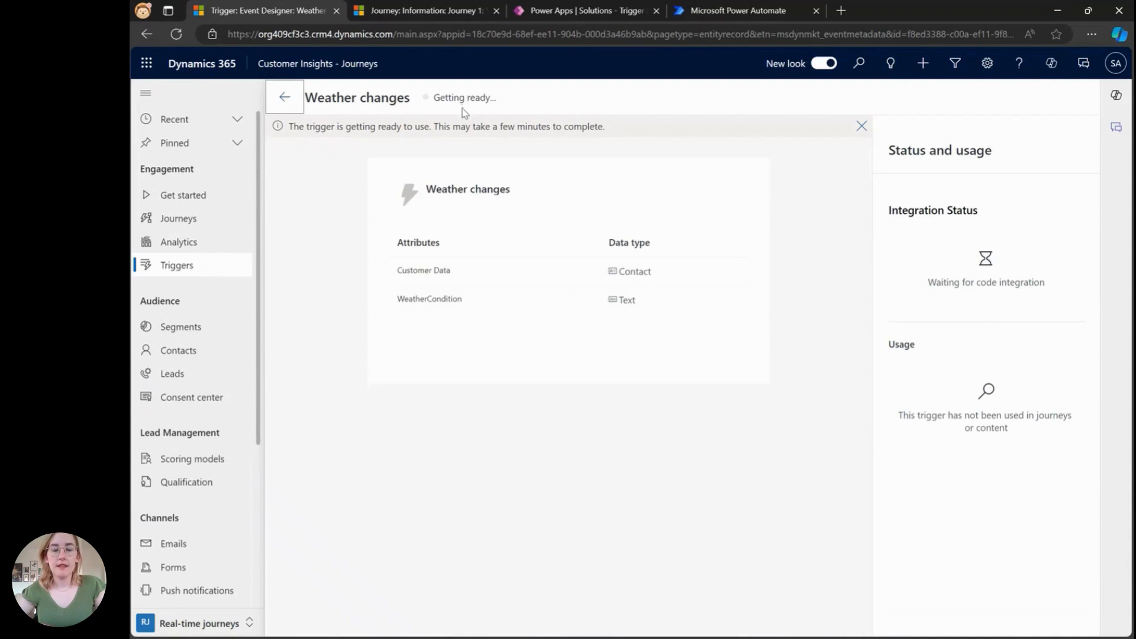
# Step: Switch to Power Automate and review the flow's weather trigger, contact list rows and unbound action settings
pyautogui.click(780, 15)
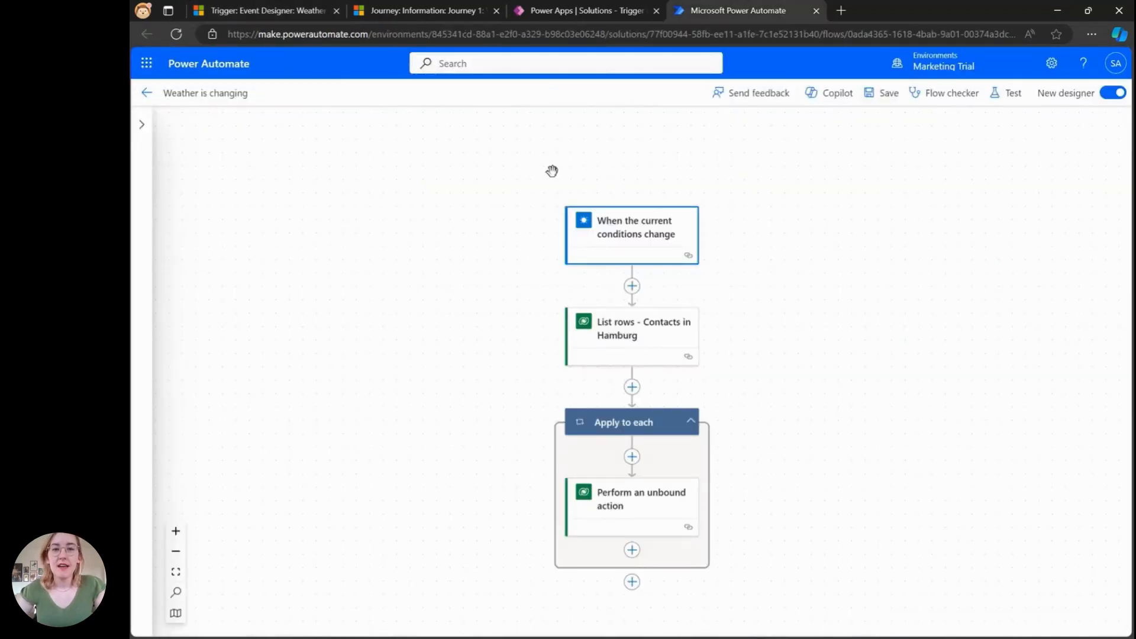
pyautogui.click(672, 233)
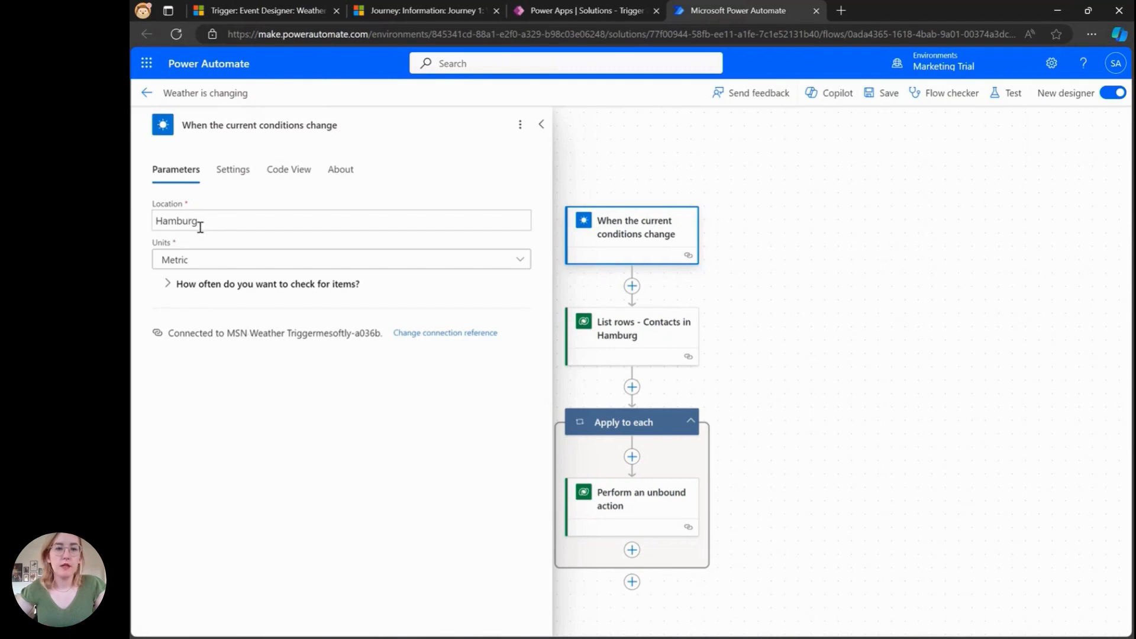
pyautogui.click(200, 286)
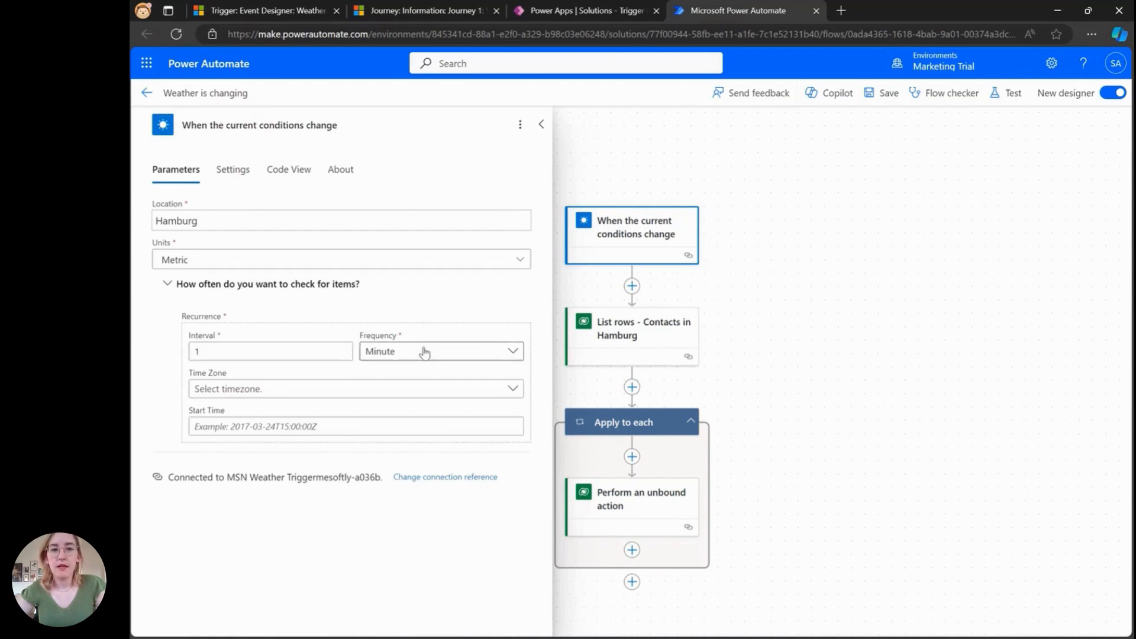
pyautogui.click(627, 331)
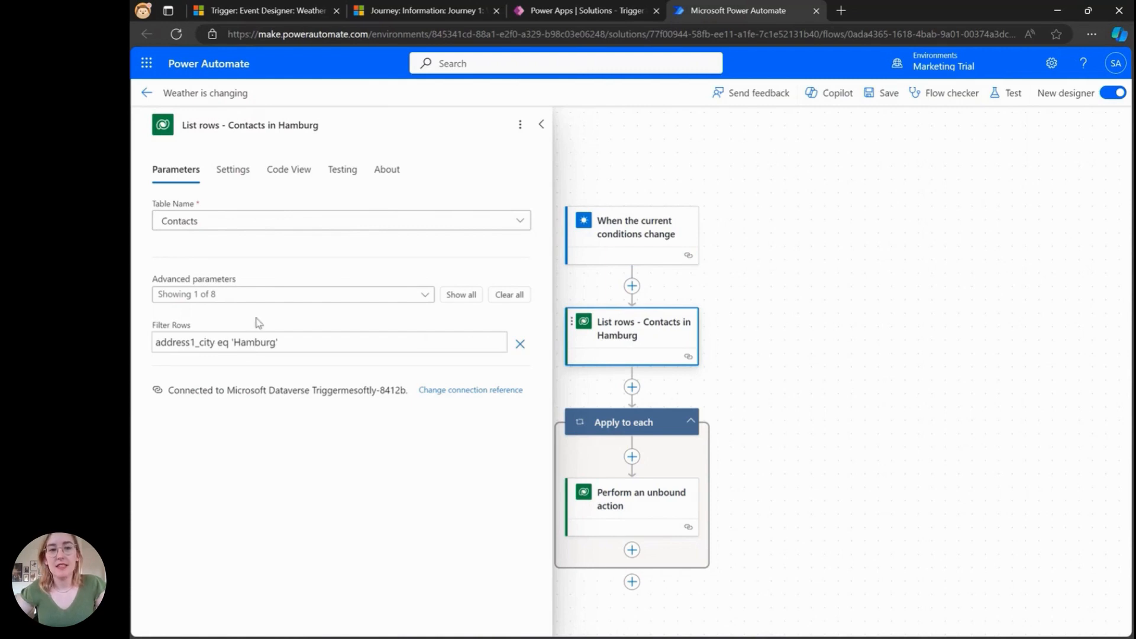
pyautogui.click(636, 517)
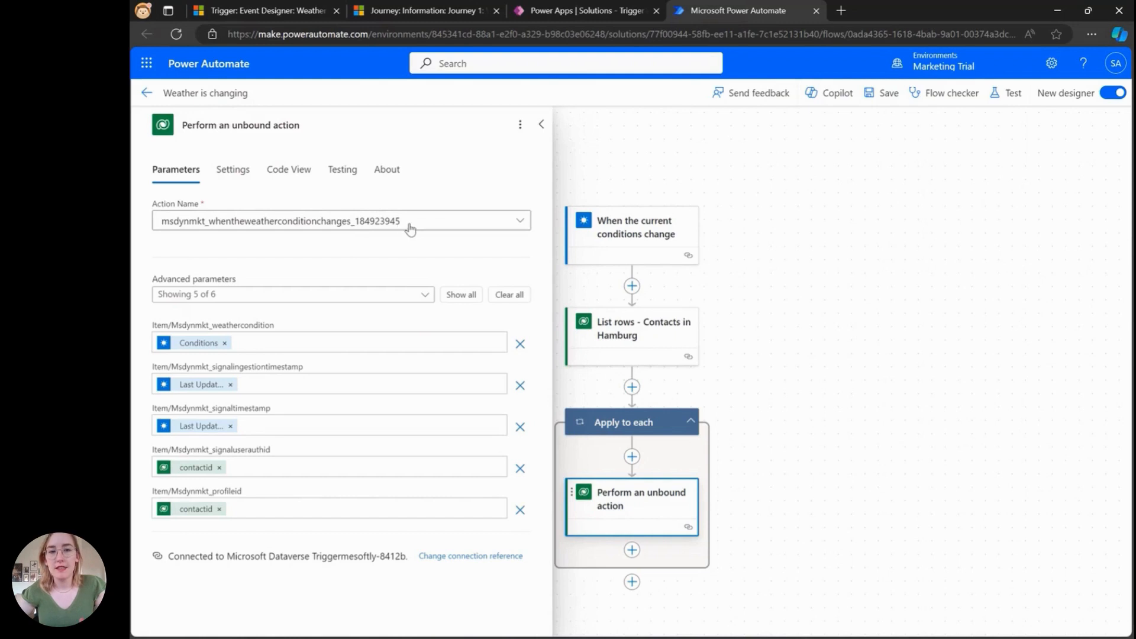
# Step: Open the trigger's code snippet and select the generated trigger function name
pyautogui.click(235, 10)
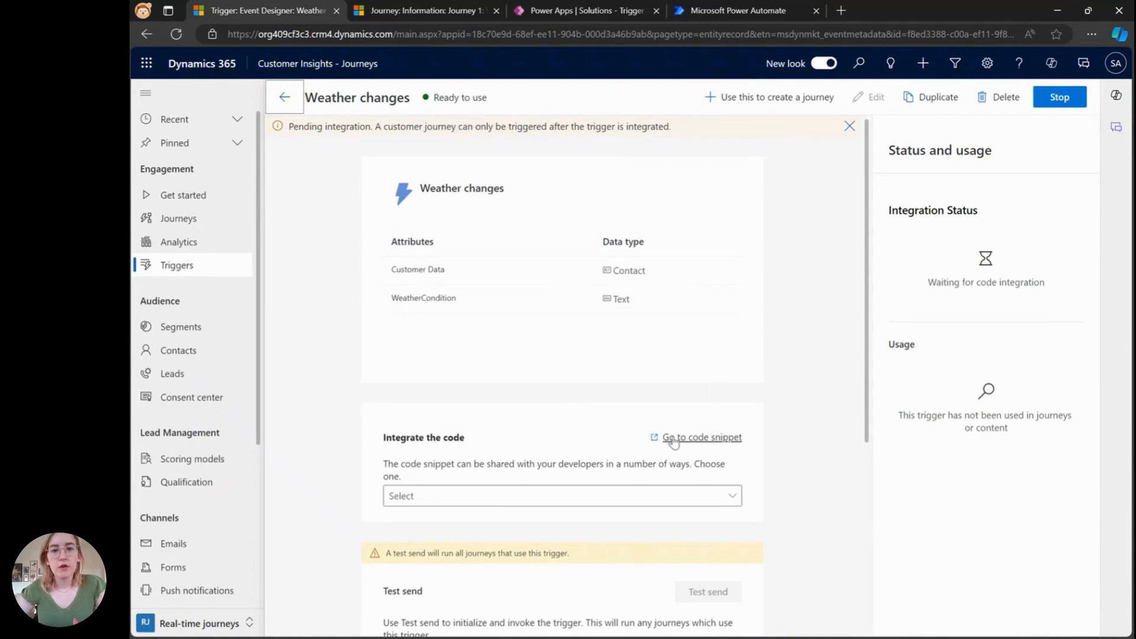
pyautogui.click(673, 439)
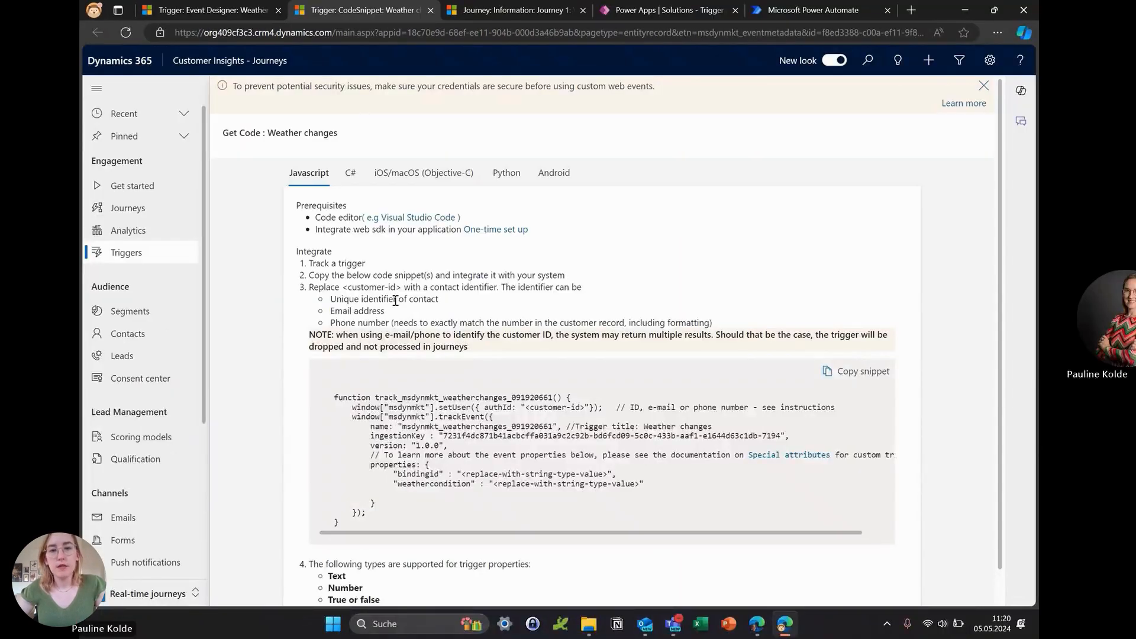
pyautogui.moveTo(402, 397); pyautogui.dragTo(555, 401)
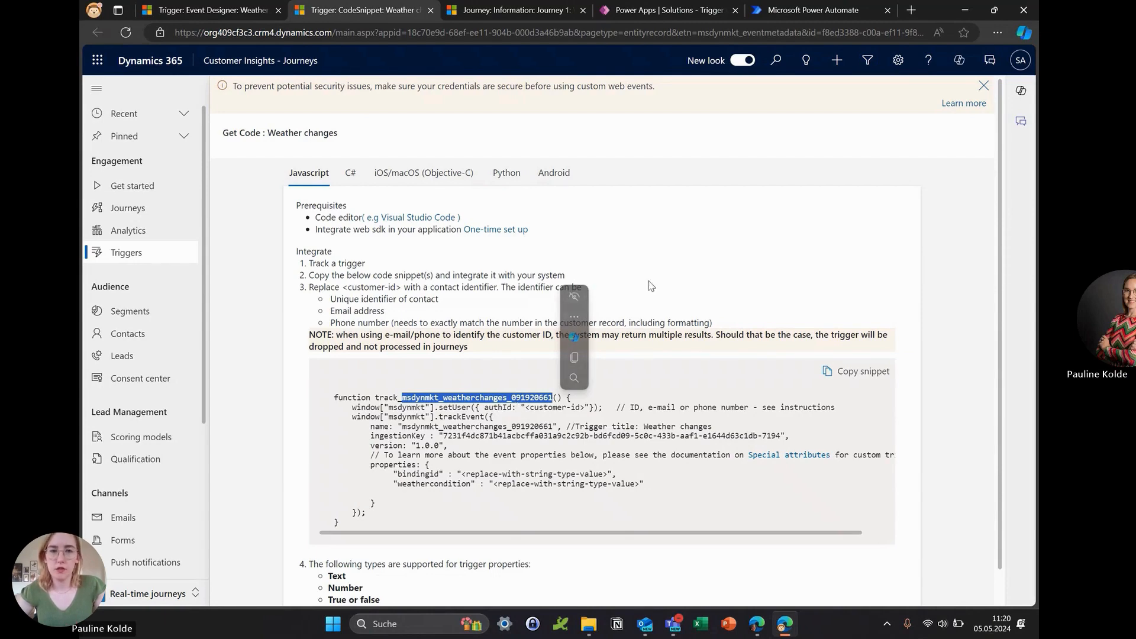
# Step: Return to the flow and browse the weather trigger's dynamic content for the unbound action's weather condition parameter
pyautogui.click(814, 10)
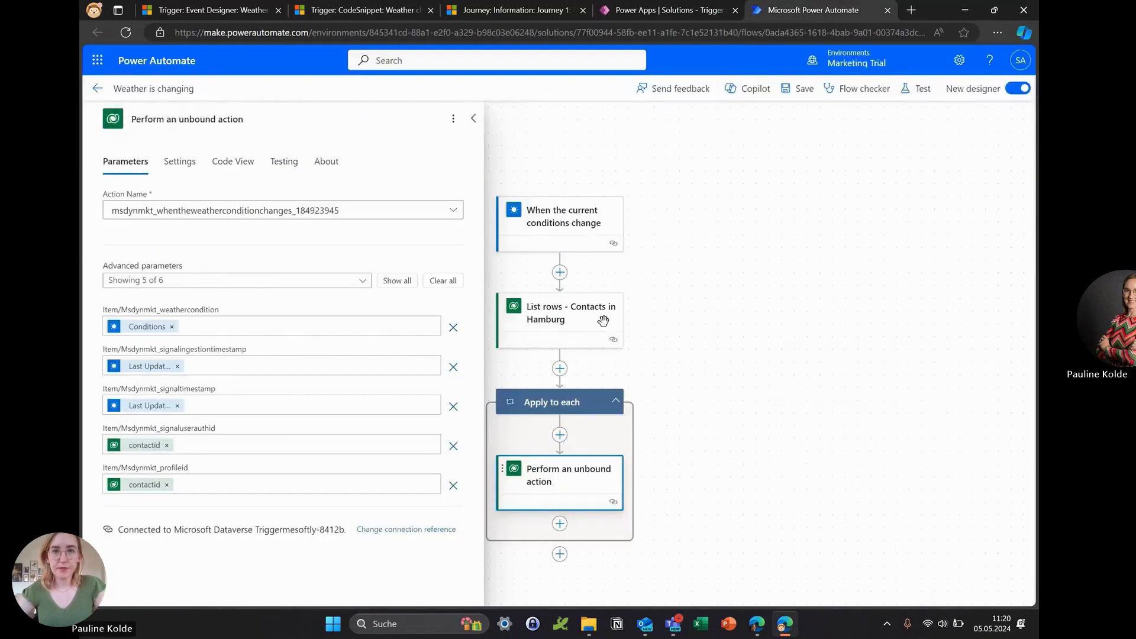
pyautogui.click(196, 326)
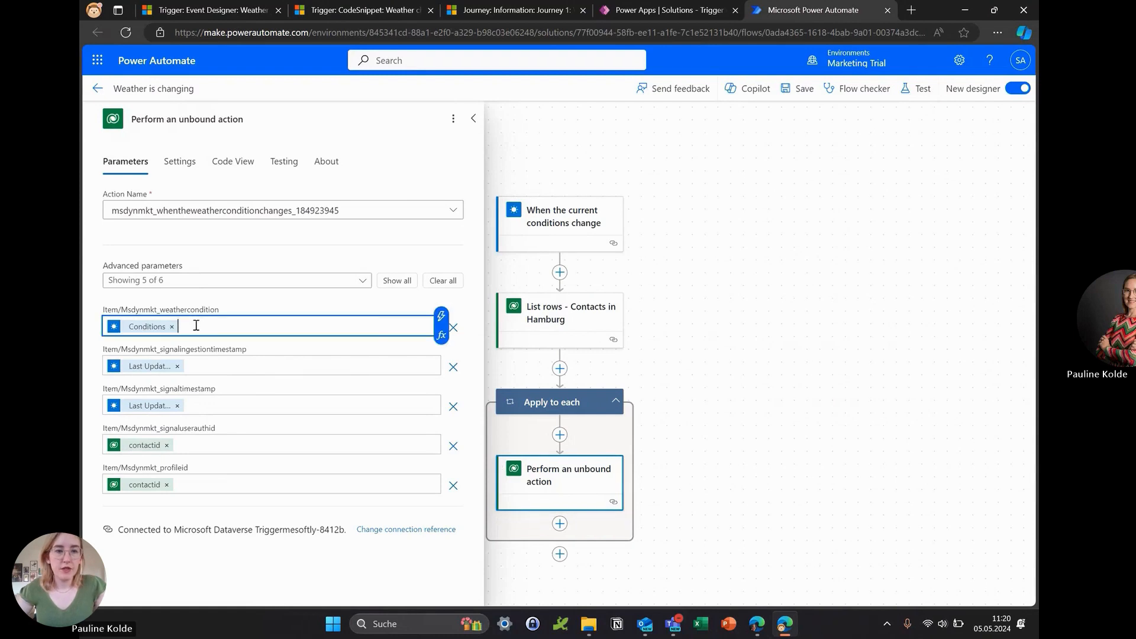
pyautogui.click(440, 316)
pyautogui.scroll(-6, 594, 435)
pyautogui.scroll(-1, 595, 436)
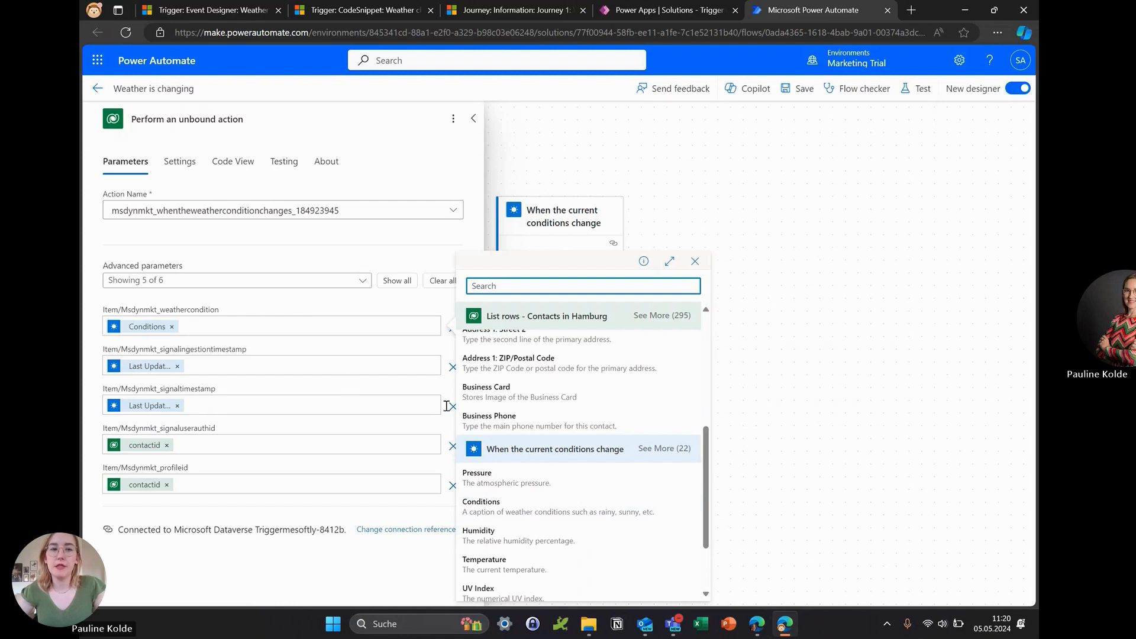
pyautogui.scroll(-1, 565, 510)
pyautogui.scroll(-1, 565, 510)
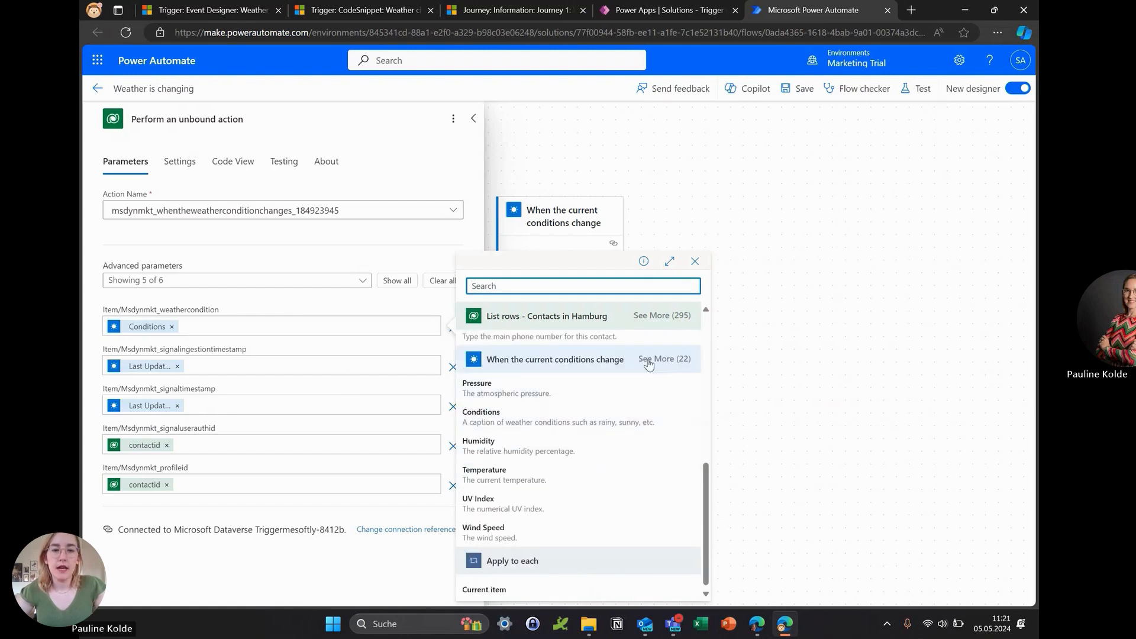
pyautogui.click(672, 359)
pyautogui.scroll(-1, 598, 499)
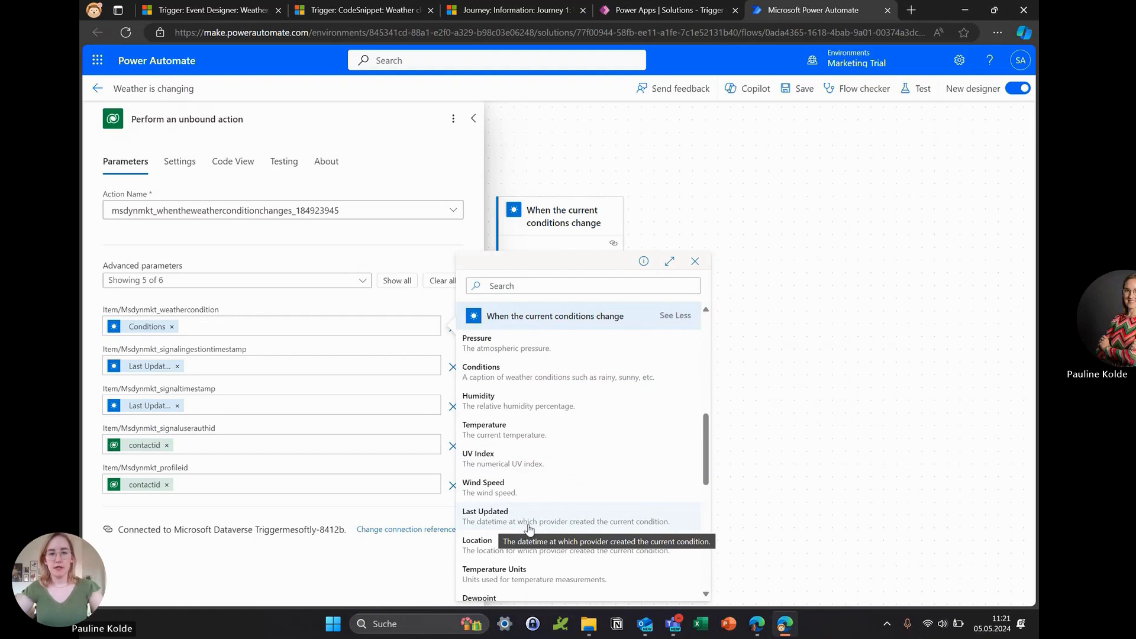
pyautogui.moveTo(144, 372)
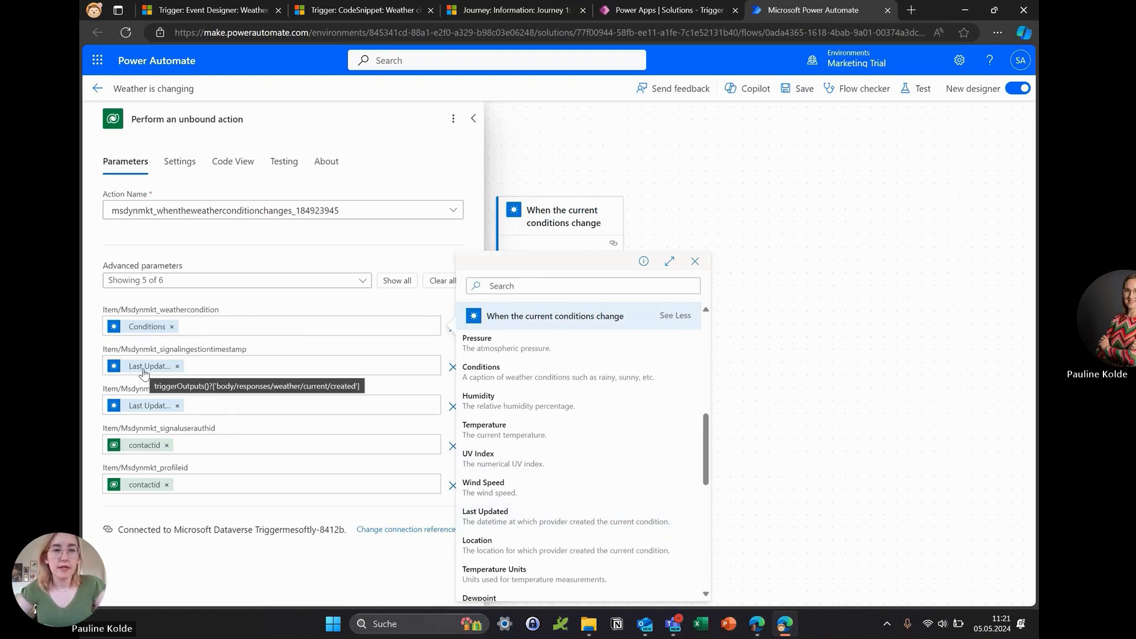
# Step: Search the dynamic content for "unique" identifiers for the signal user auth ID parameter
pyautogui.click(213, 444)
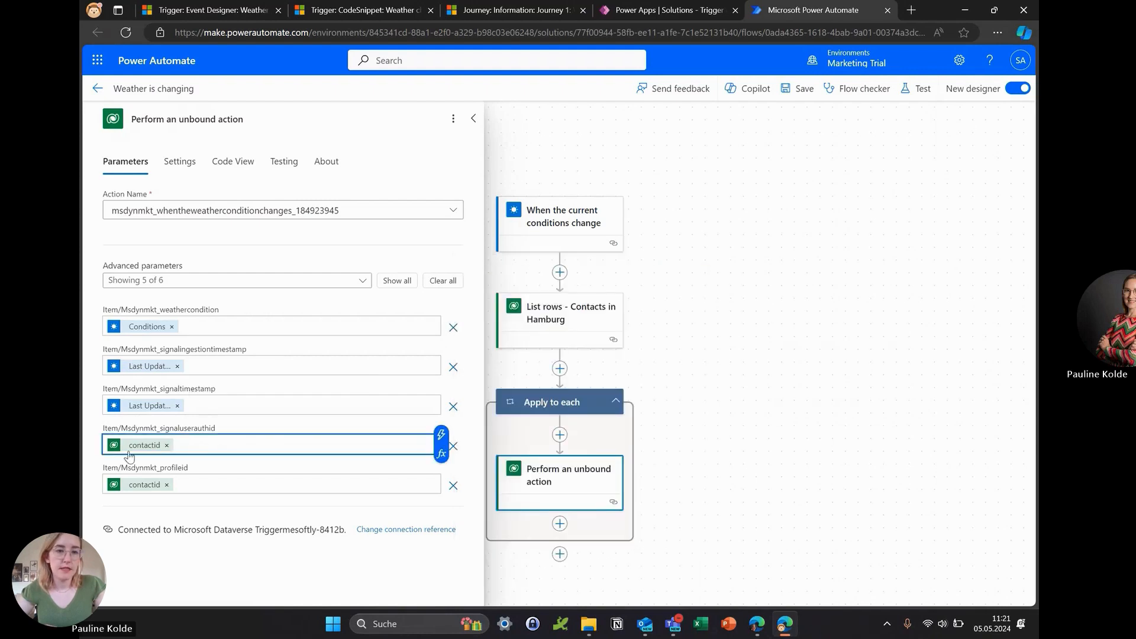
pyautogui.click(440, 435)
pyautogui.write('unique')
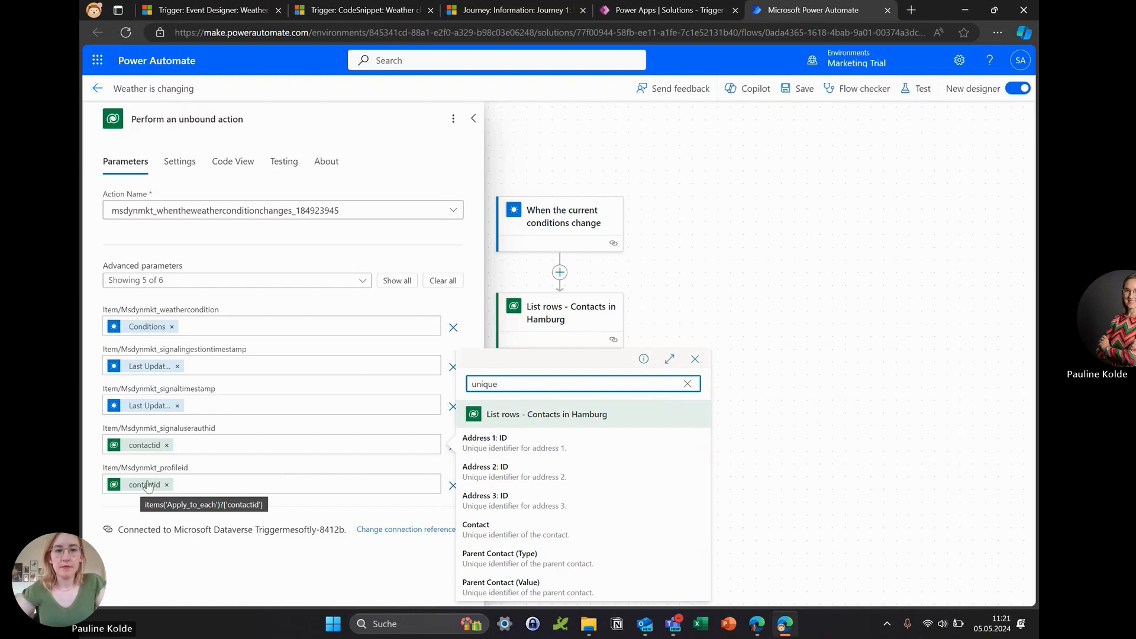
# Step: Switch to the Weathercondition journey and open its Email 1: Weather message
pyautogui.click(463, 14)
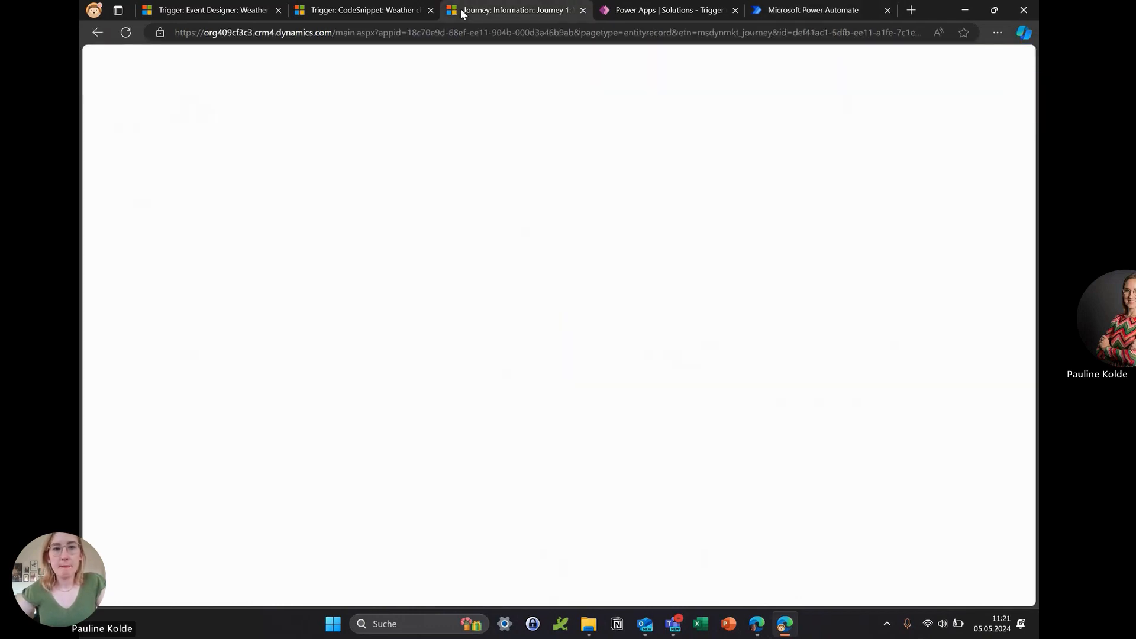
pyautogui.click(398, 154)
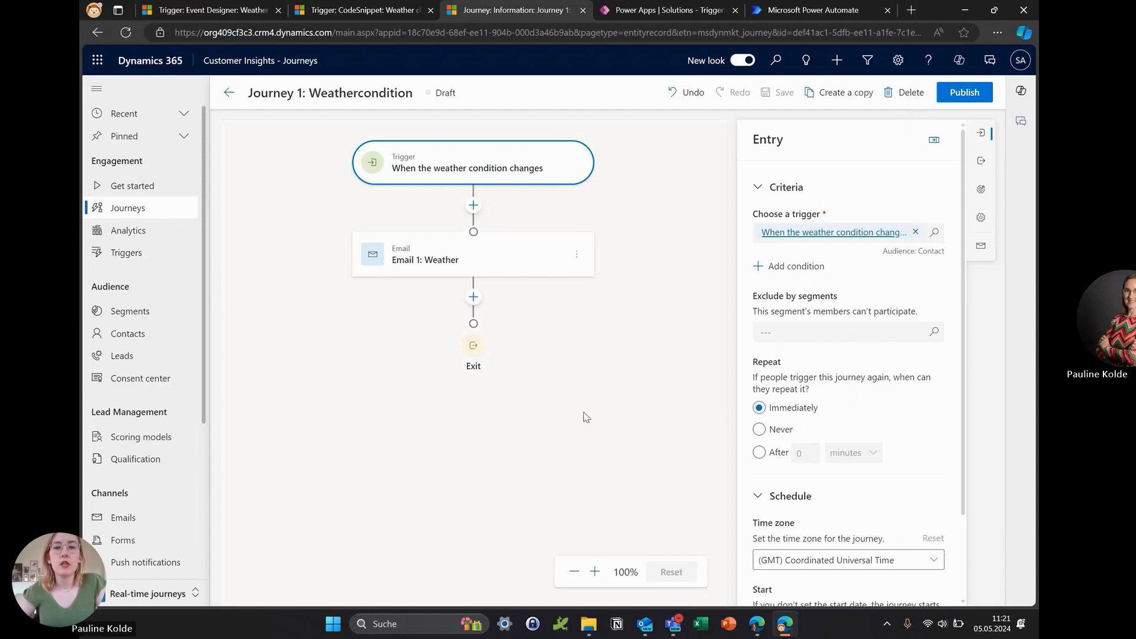
pyautogui.click(430, 247)
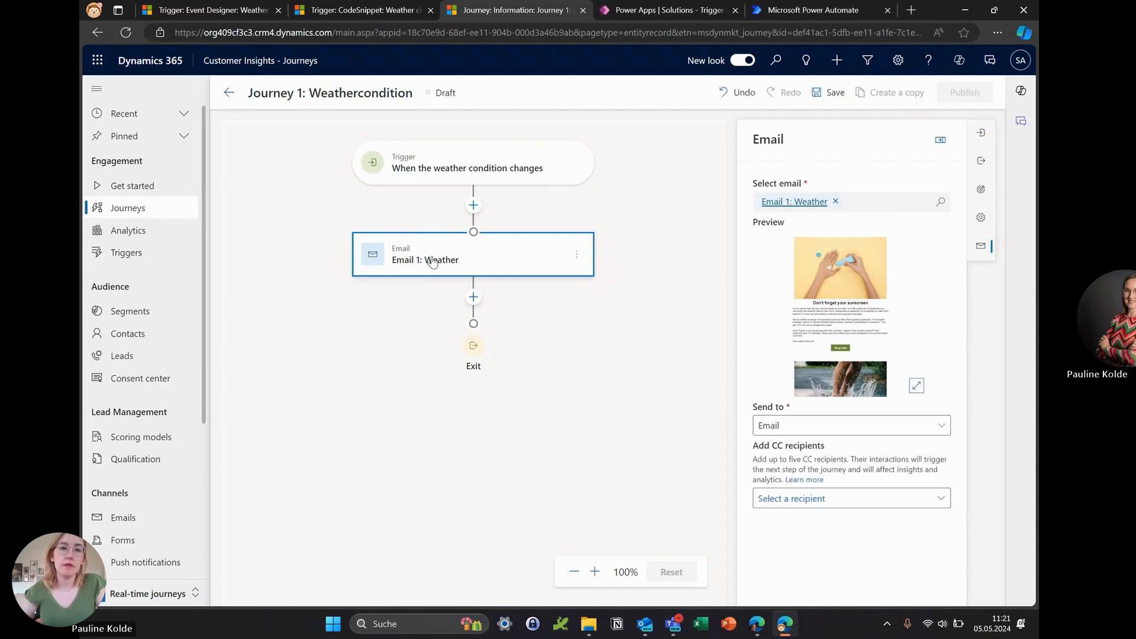
pyautogui.click(794, 201)
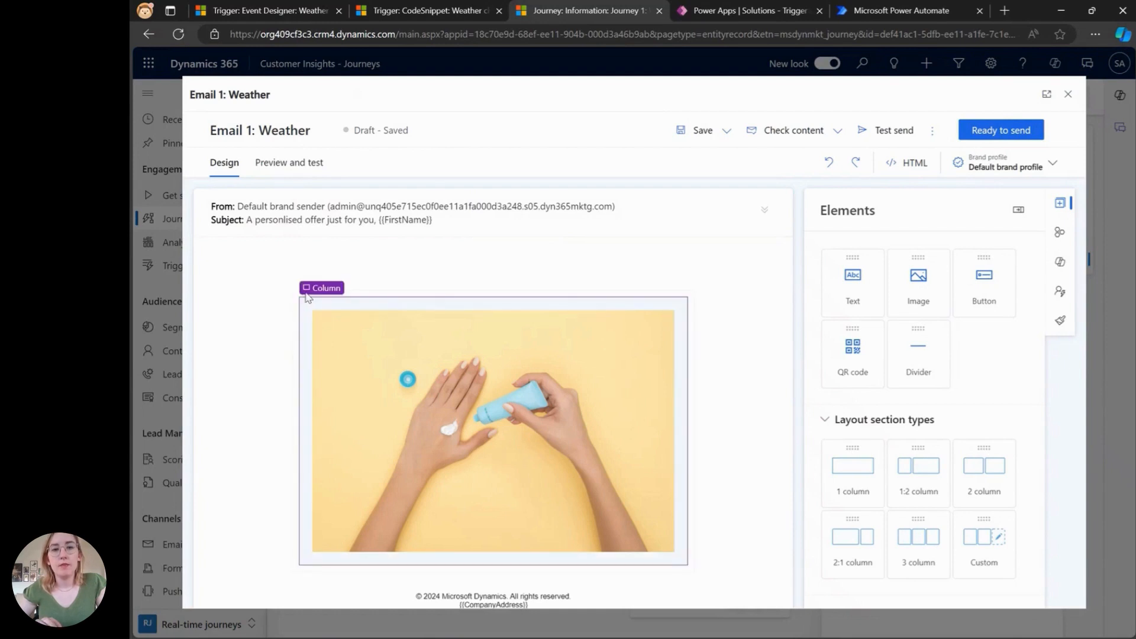
# Step: Inspect the email's conditional section and the sunny weather condition's definition and attribute
pyautogui.click(316, 297)
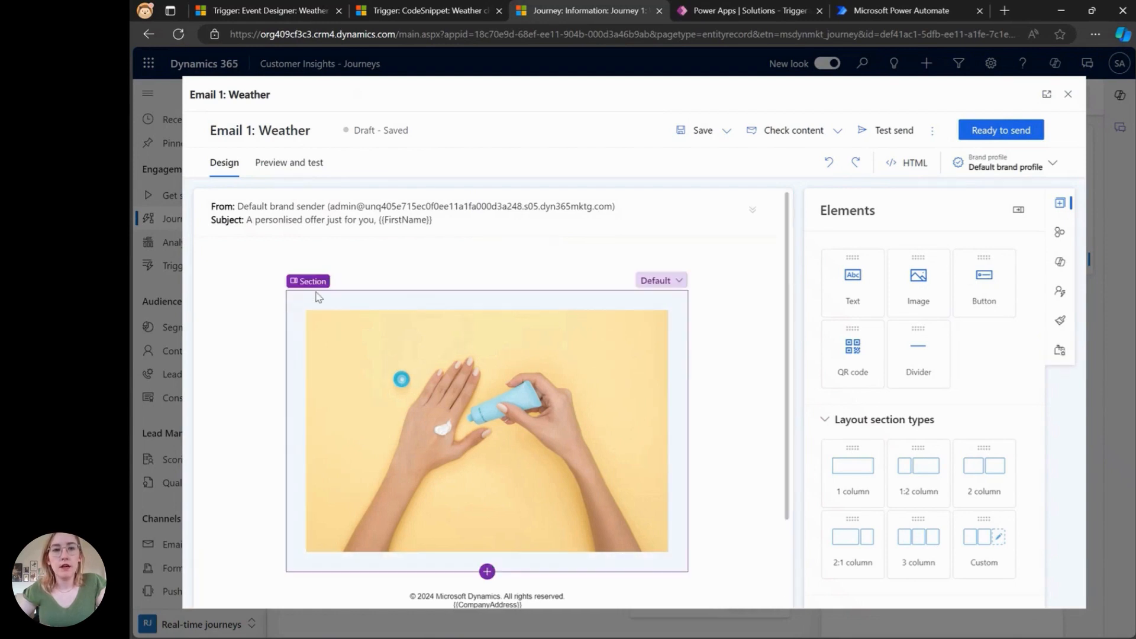
pyautogui.click(370, 279)
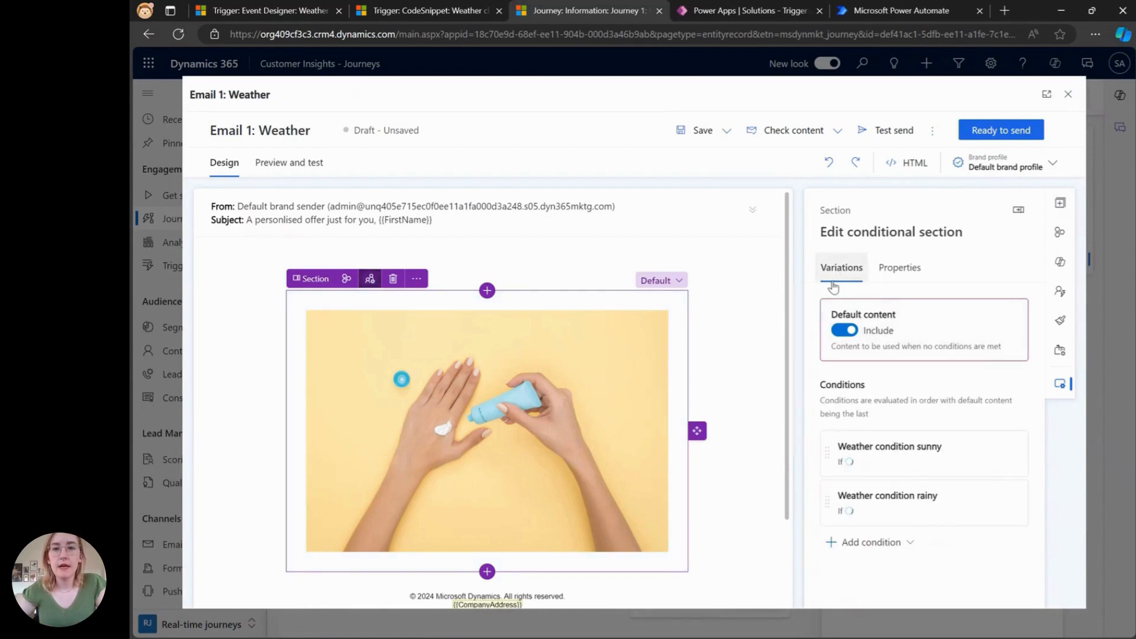
pyautogui.click(965, 463)
pyautogui.click(943, 462)
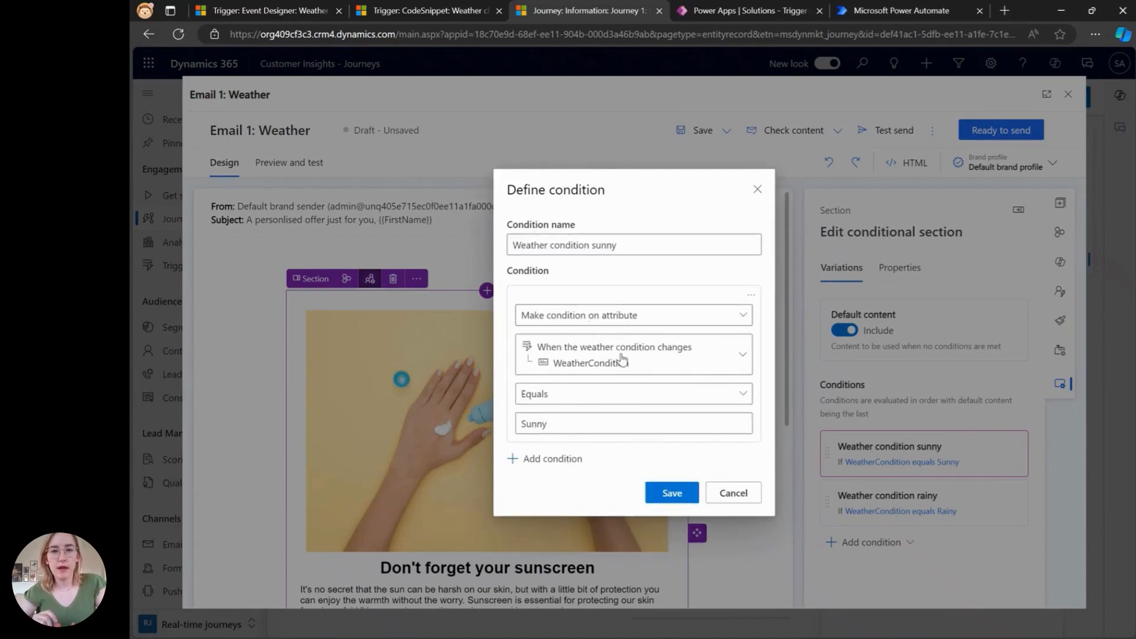
pyautogui.click(659, 360)
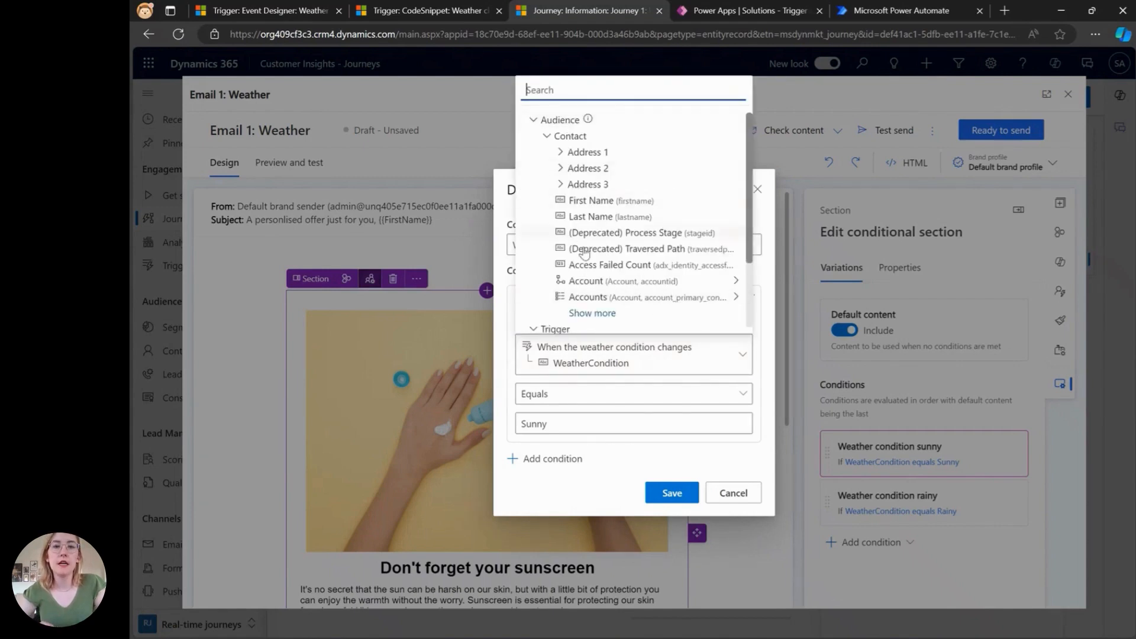
pyautogui.scroll(-1, 592, 290)
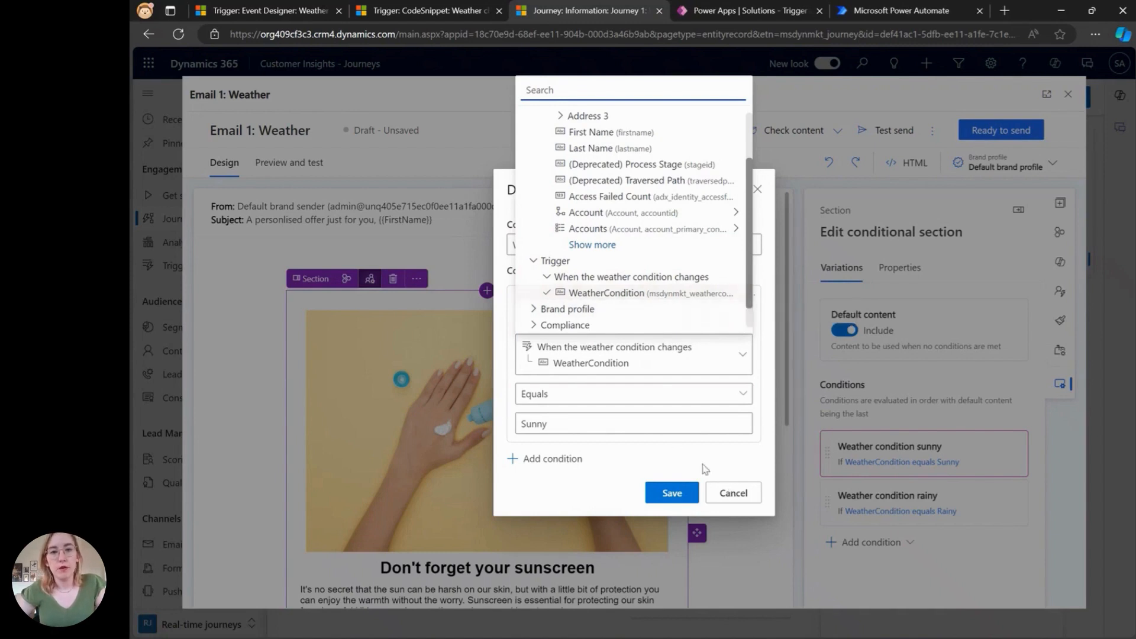
pyautogui.click(733, 493)
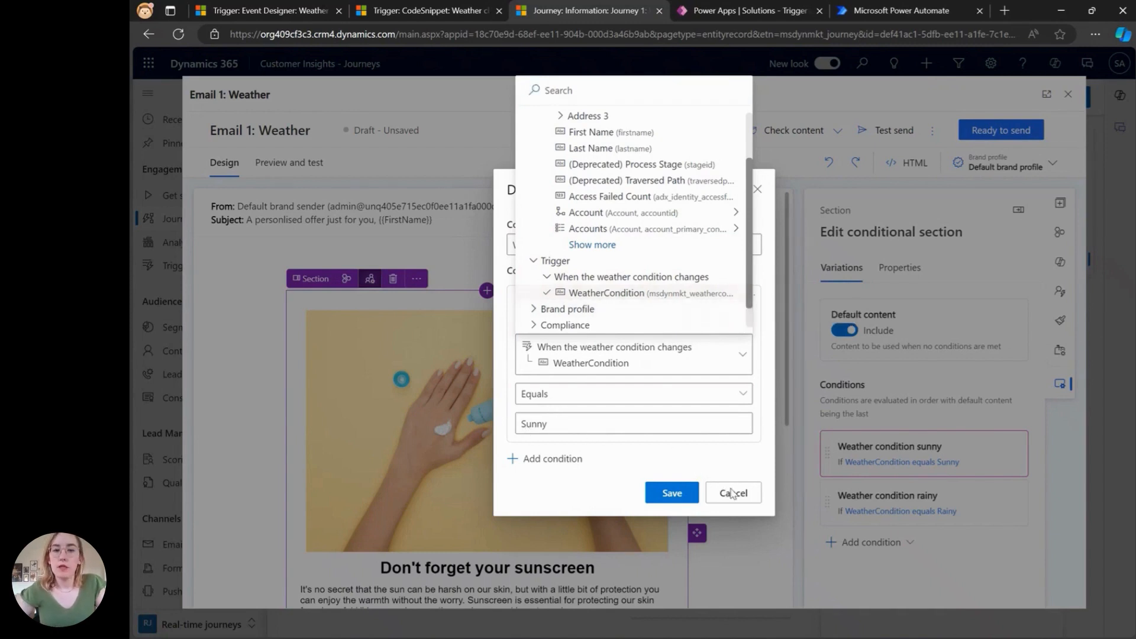
pyautogui.click(733, 493)
# Step: Preview the rainy condition variation and close the email without saving
pyautogui.click(986, 519)
pyautogui.scroll(-3, 497, 322)
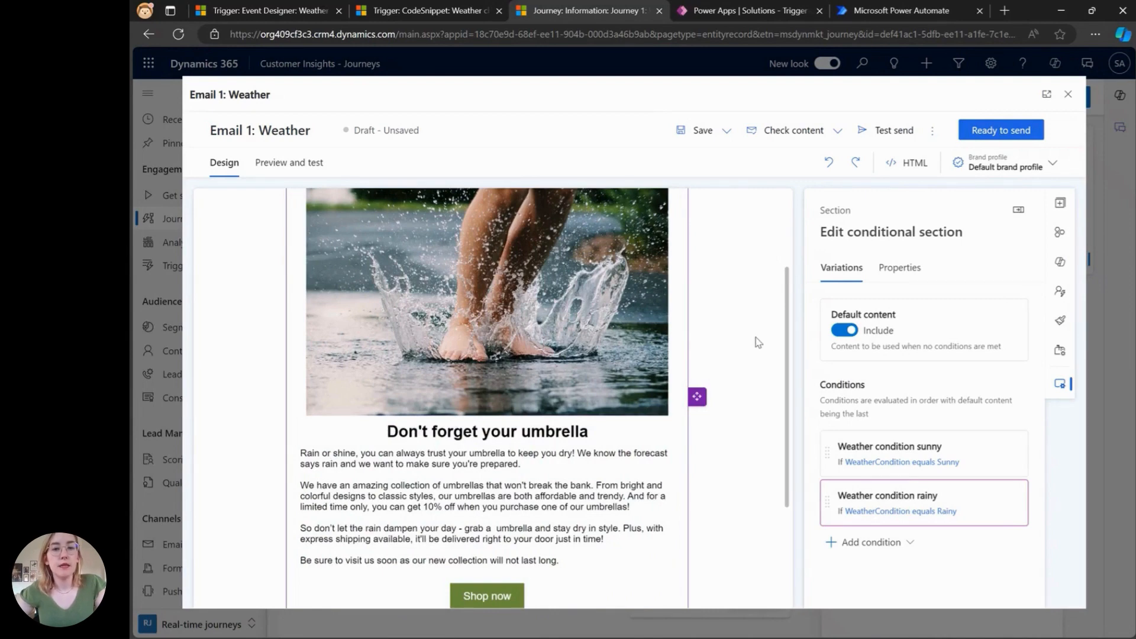
pyautogui.click(1068, 96)
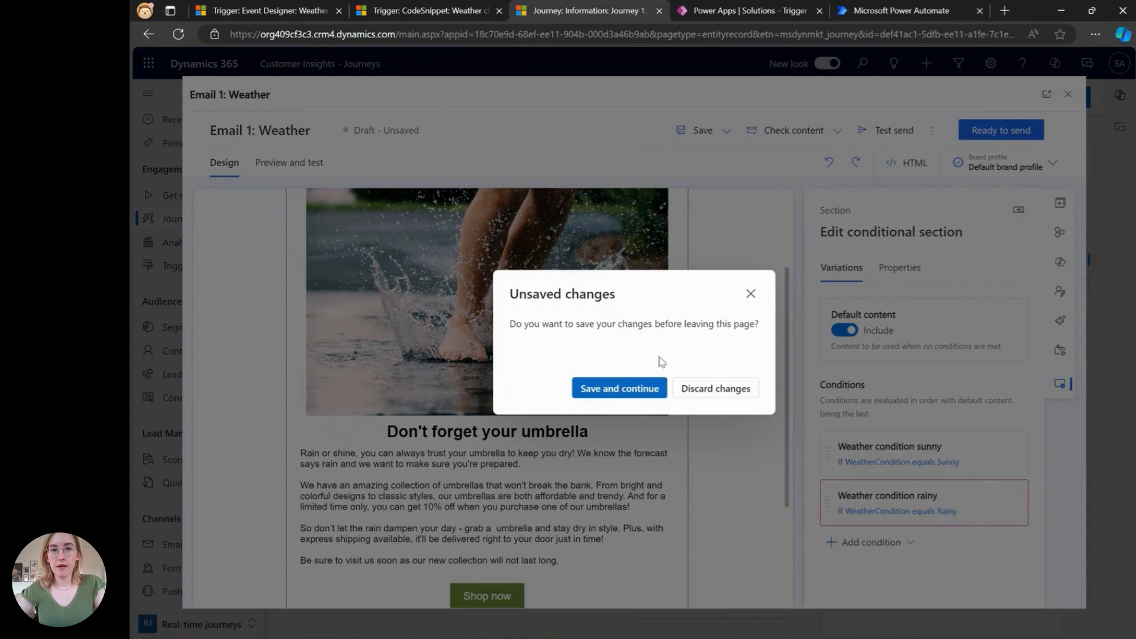
pyautogui.click(707, 390)
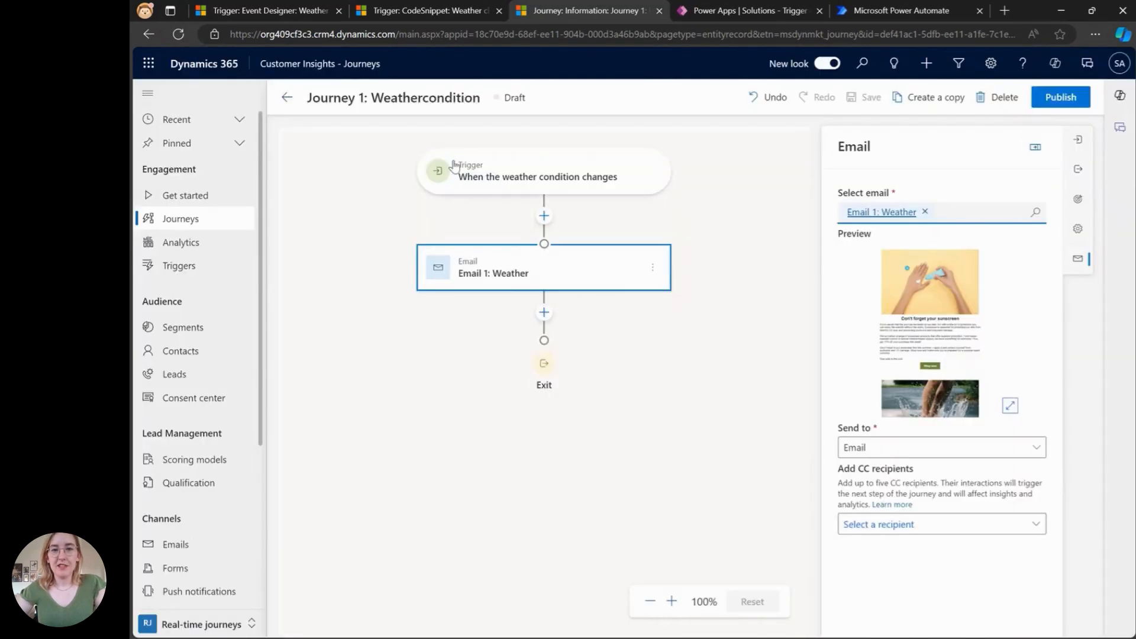
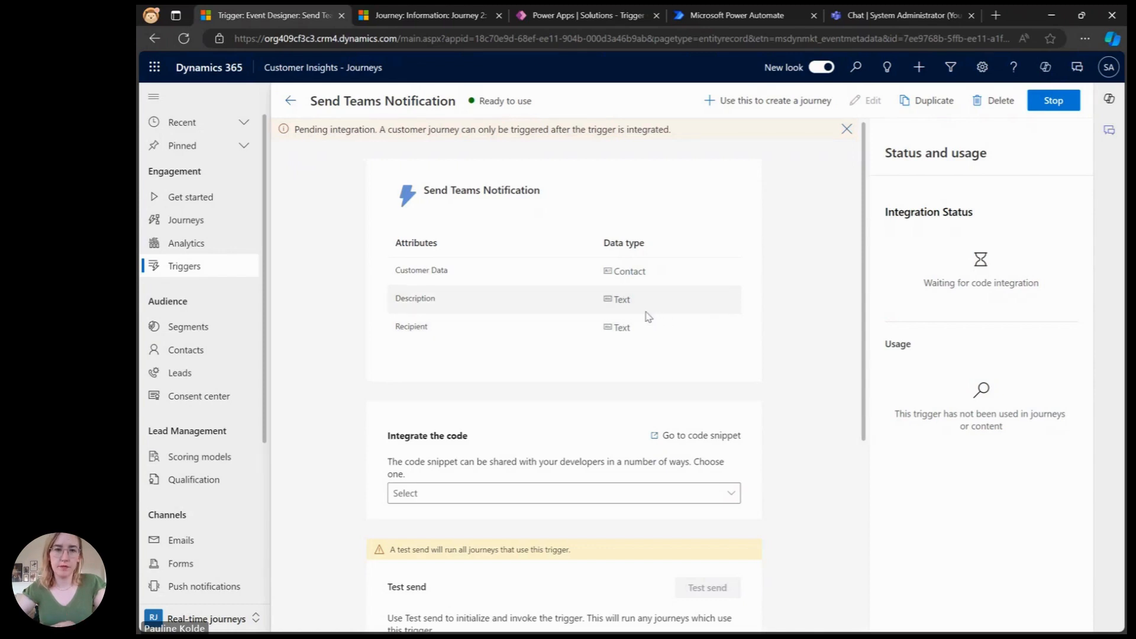
# Step: Review Journey 2's custom trigger tile and the value and attribute mapped to its Description and Recipient fields
pyautogui.click(437, 19)
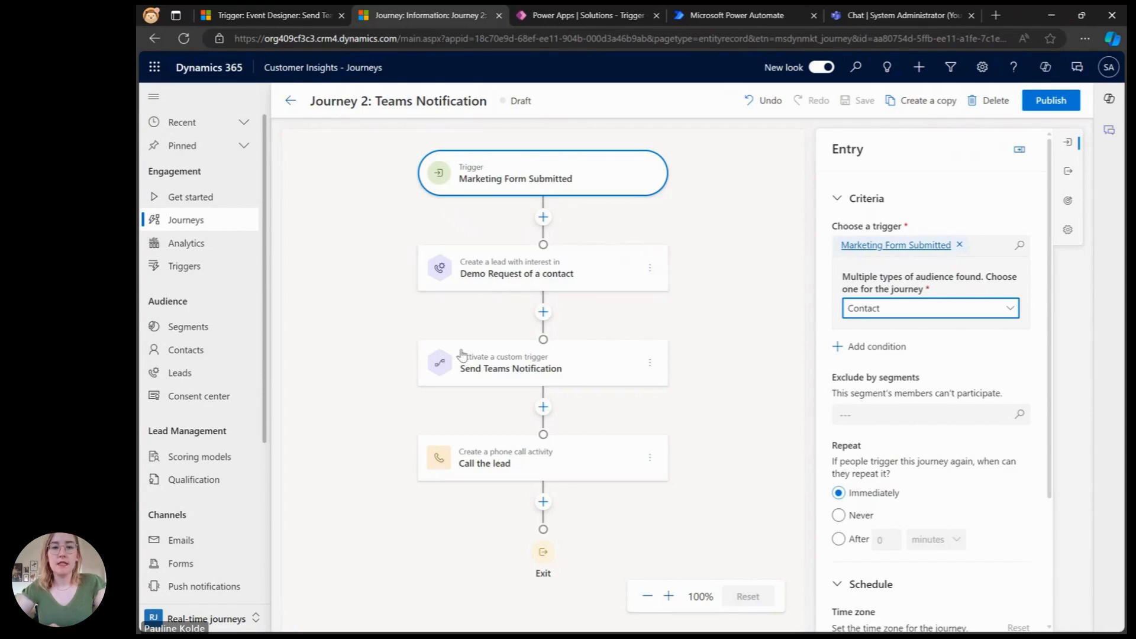
pyautogui.click(609, 371)
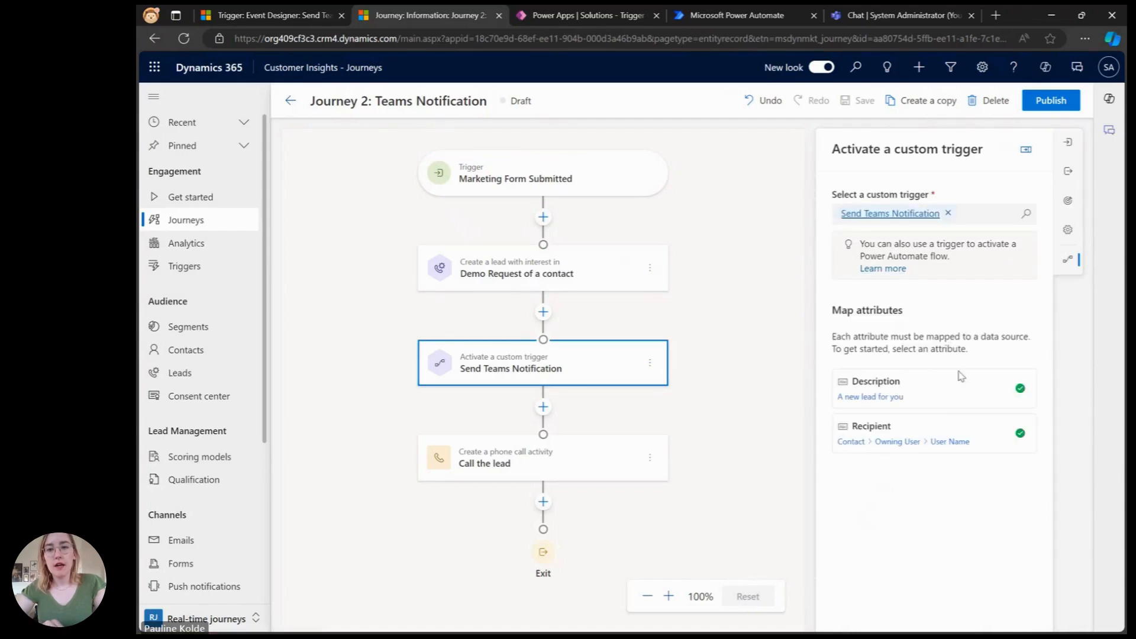
pyautogui.click(942, 395)
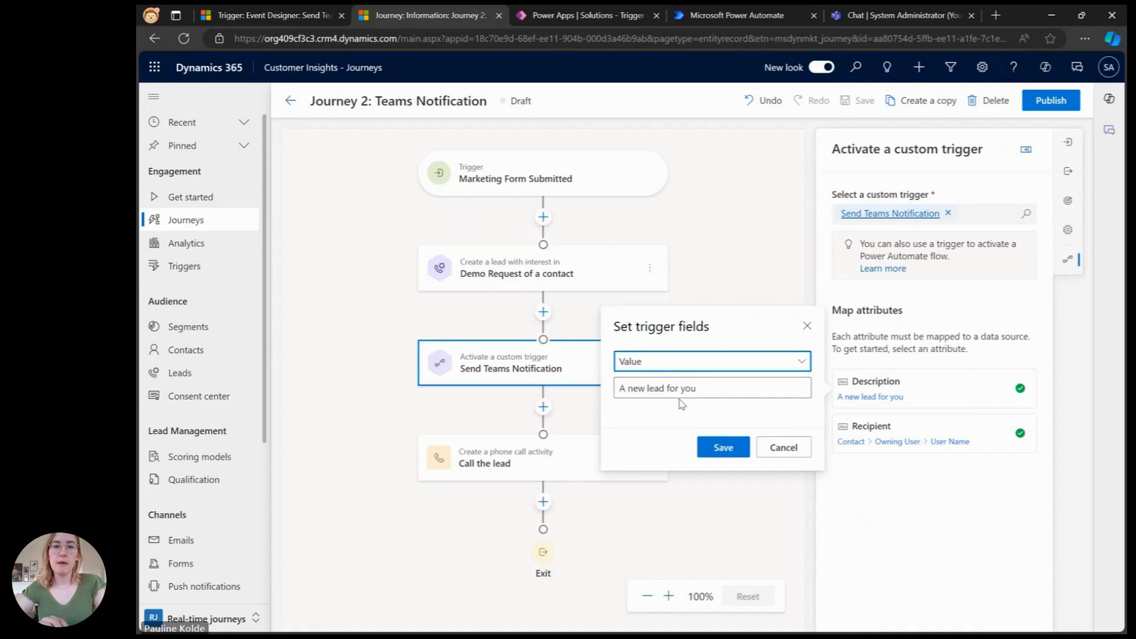
pyautogui.click(921, 426)
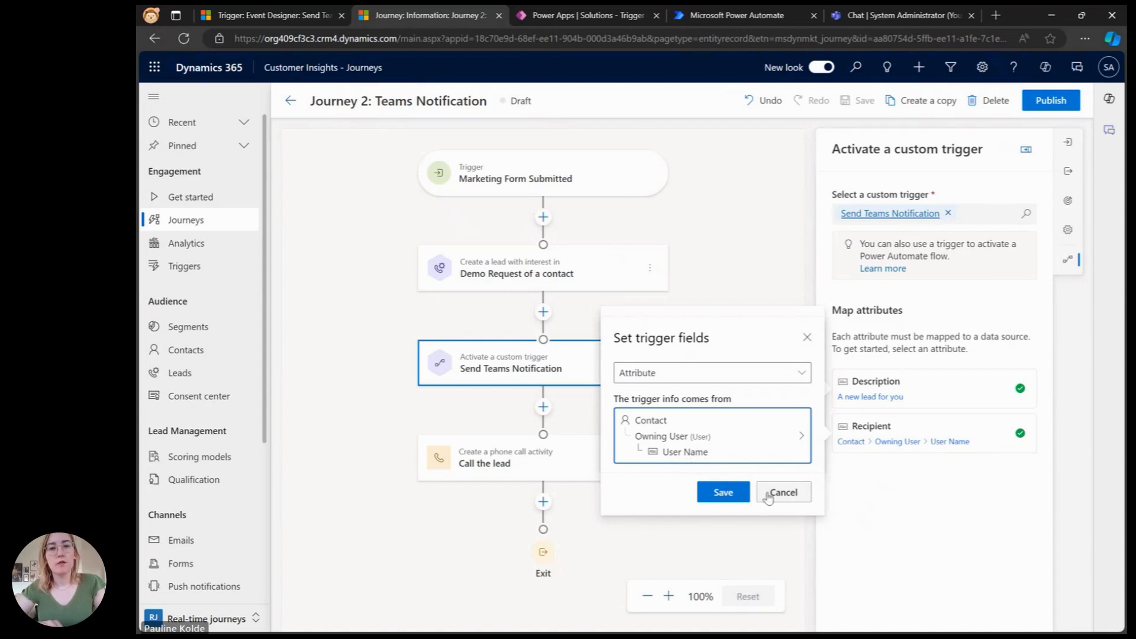
pyautogui.click(786, 496)
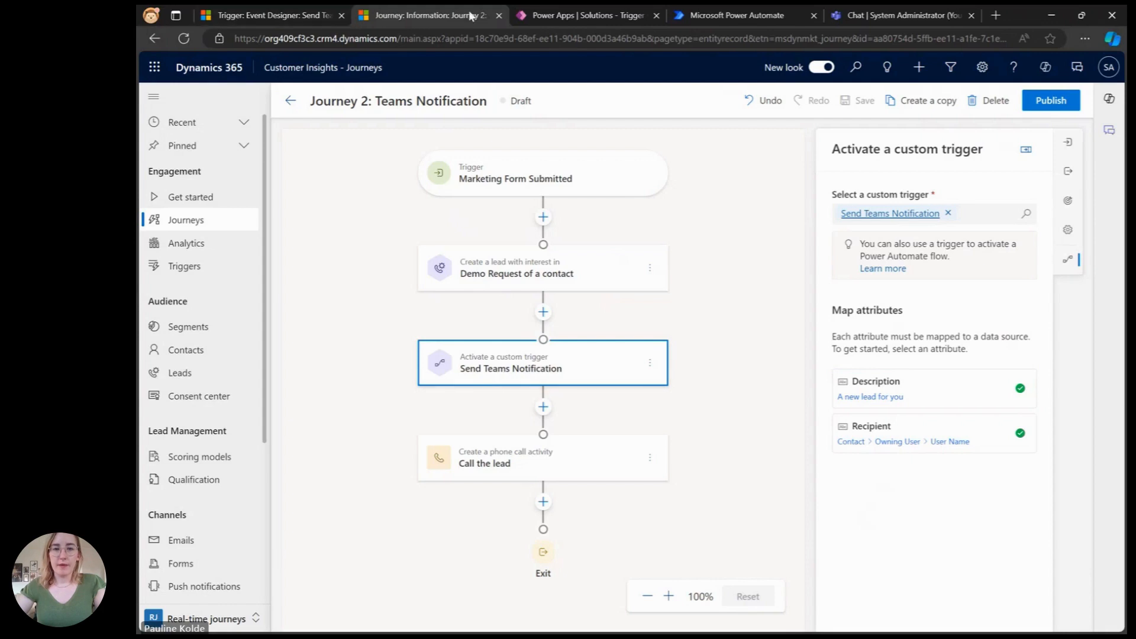
# Step: Open the Send Teams notification flow and review its trigger's catalog, category and action name settings
pyautogui.click(524, 21)
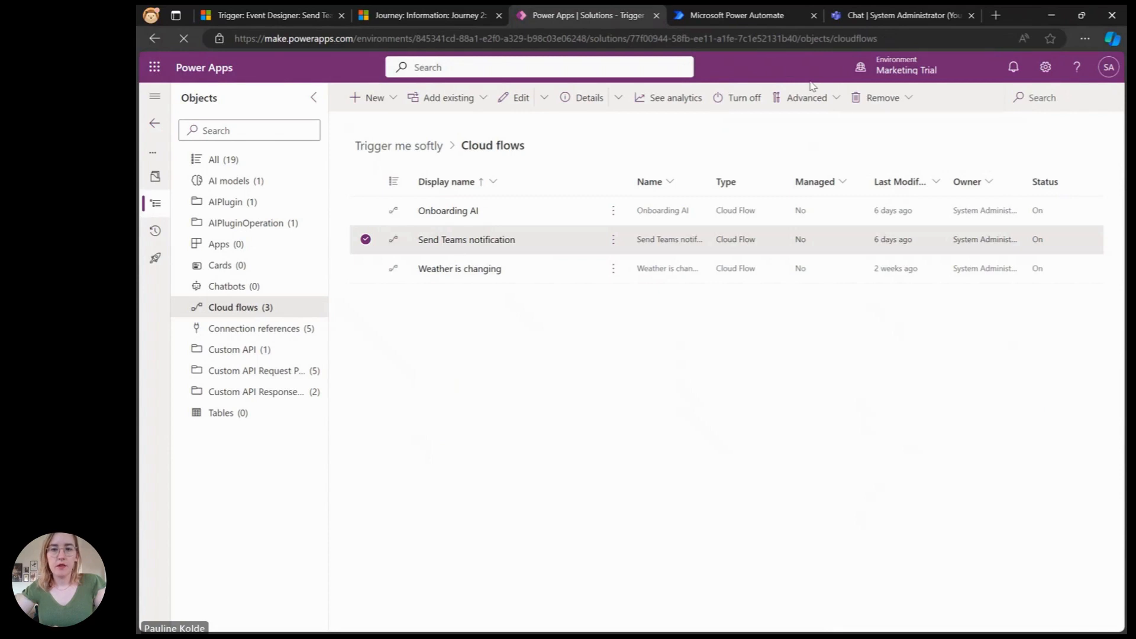
pyautogui.click(779, 18)
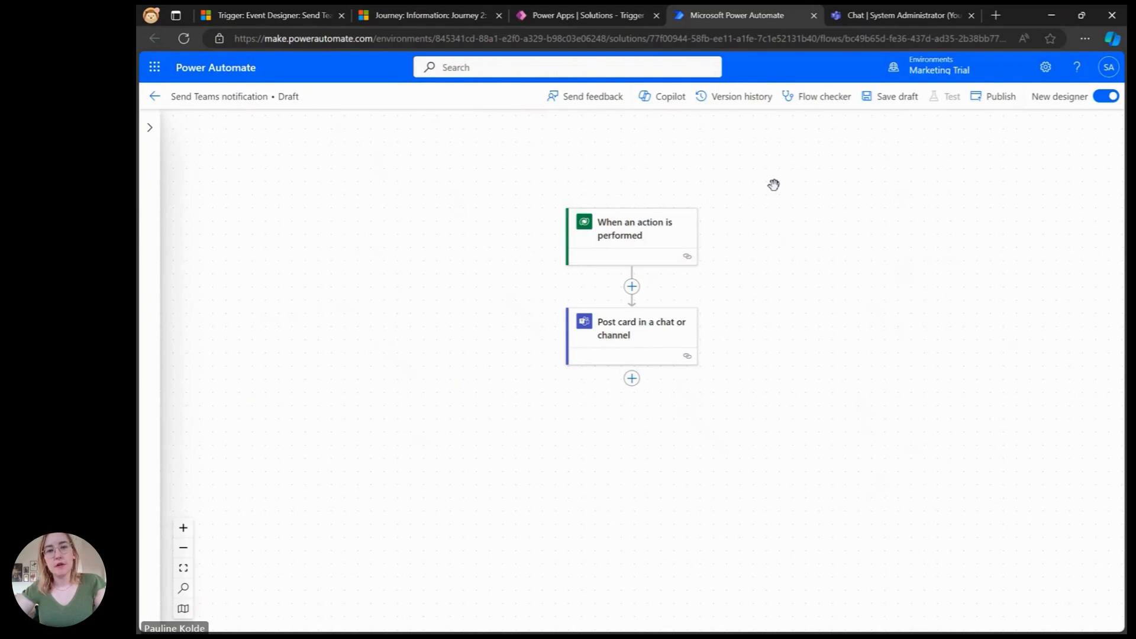
pyautogui.click(679, 242)
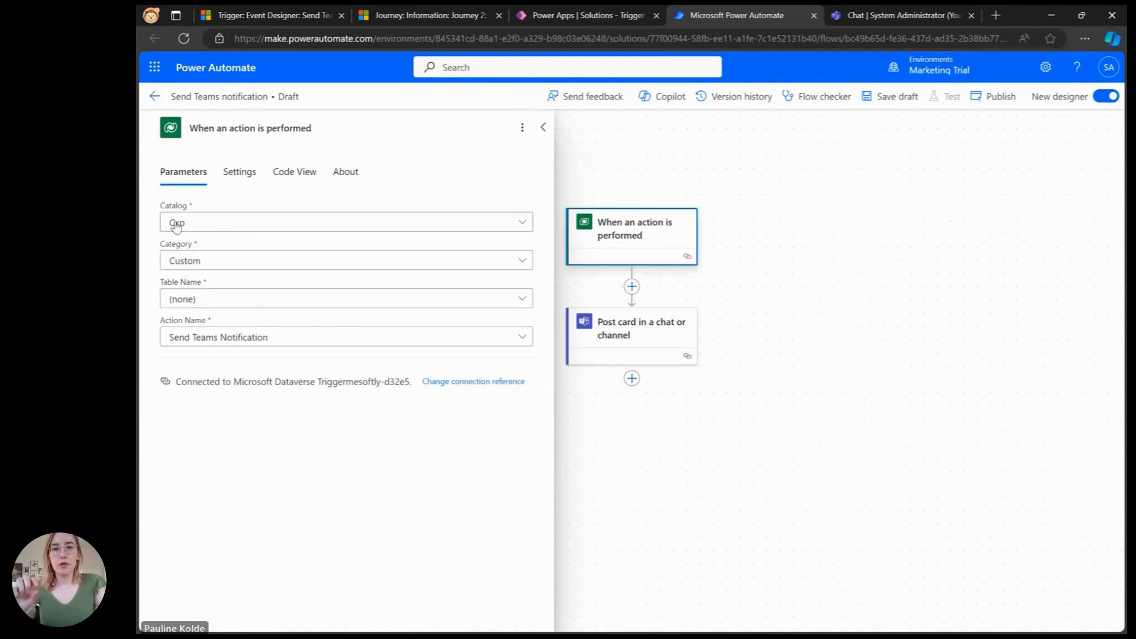
pyautogui.click(225, 231)
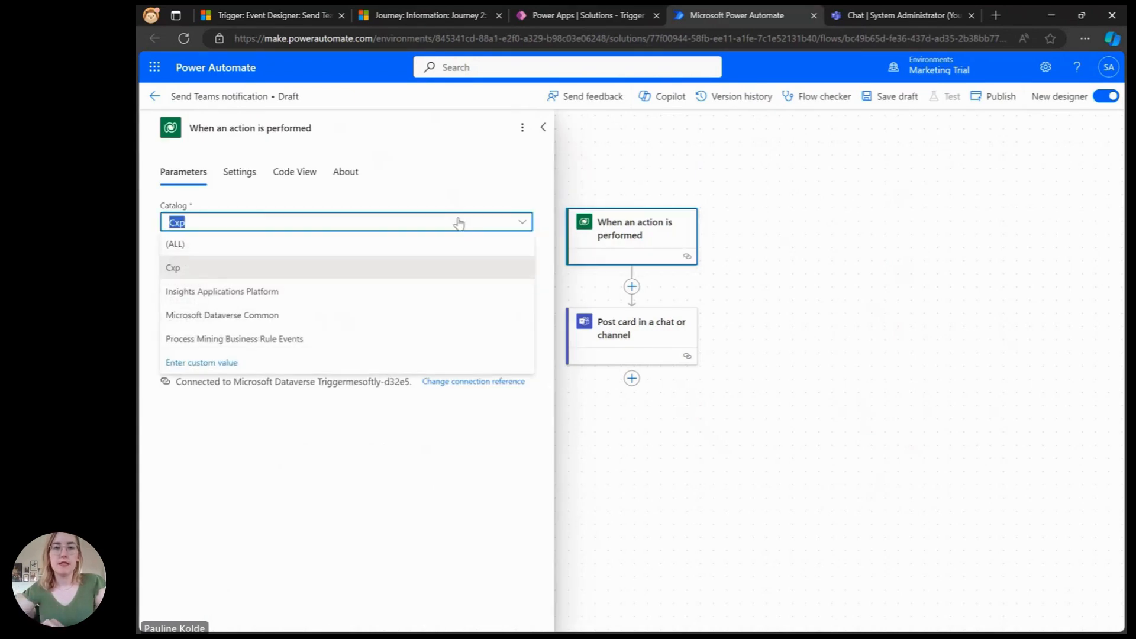
pyautogui.click(204, 271)
pyautogui.click(233, 262)
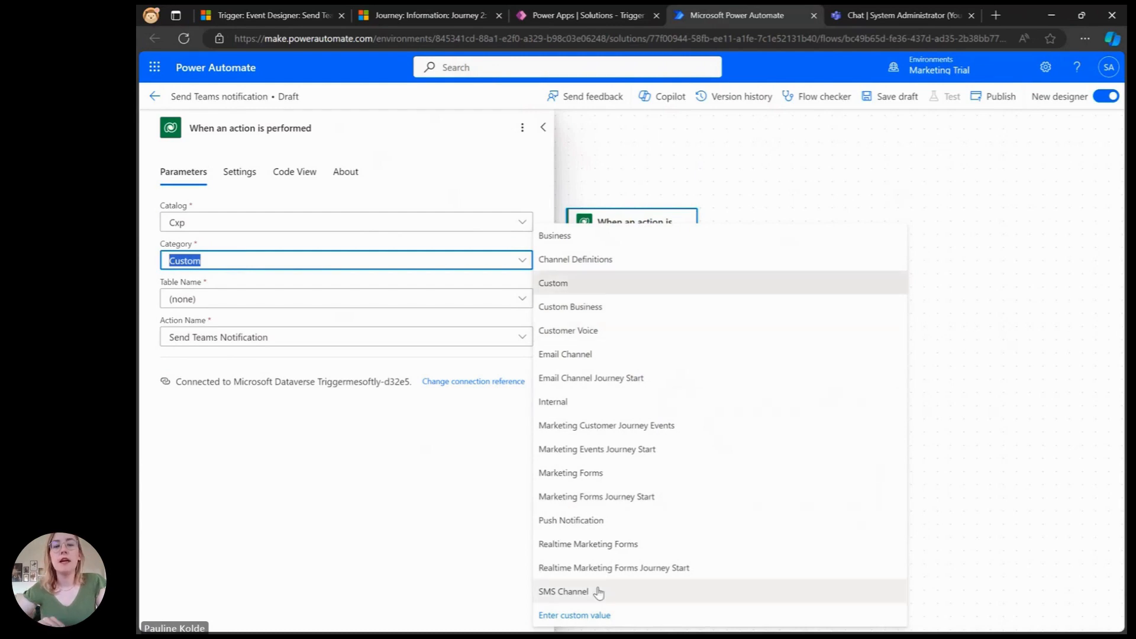
pyautogui.click(566, 283)
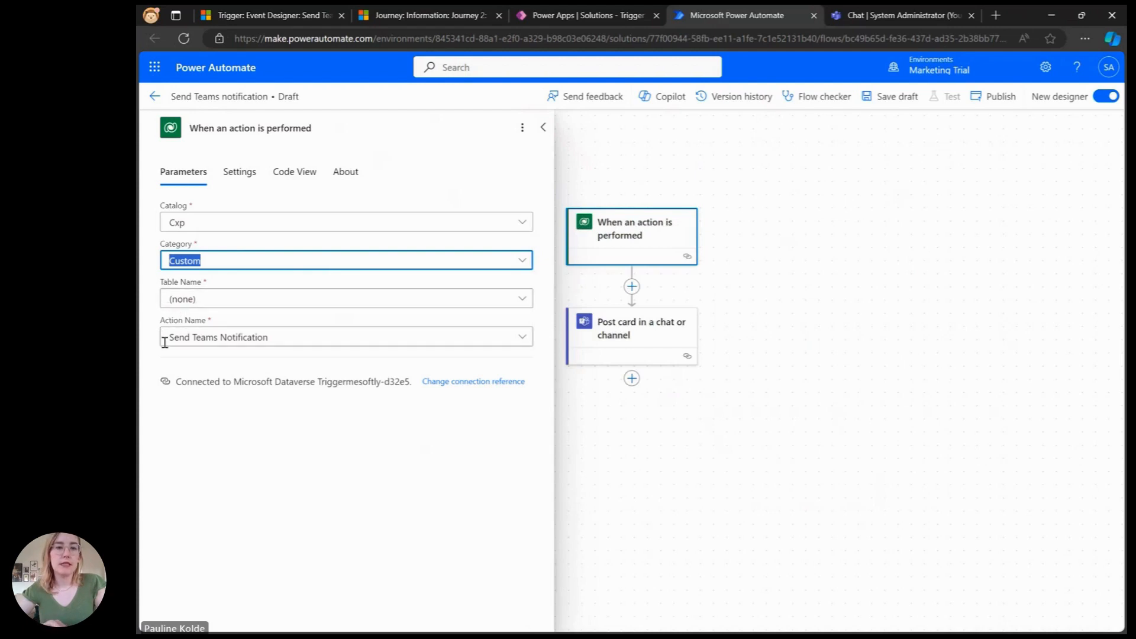
pyautogui.click(388, 347)
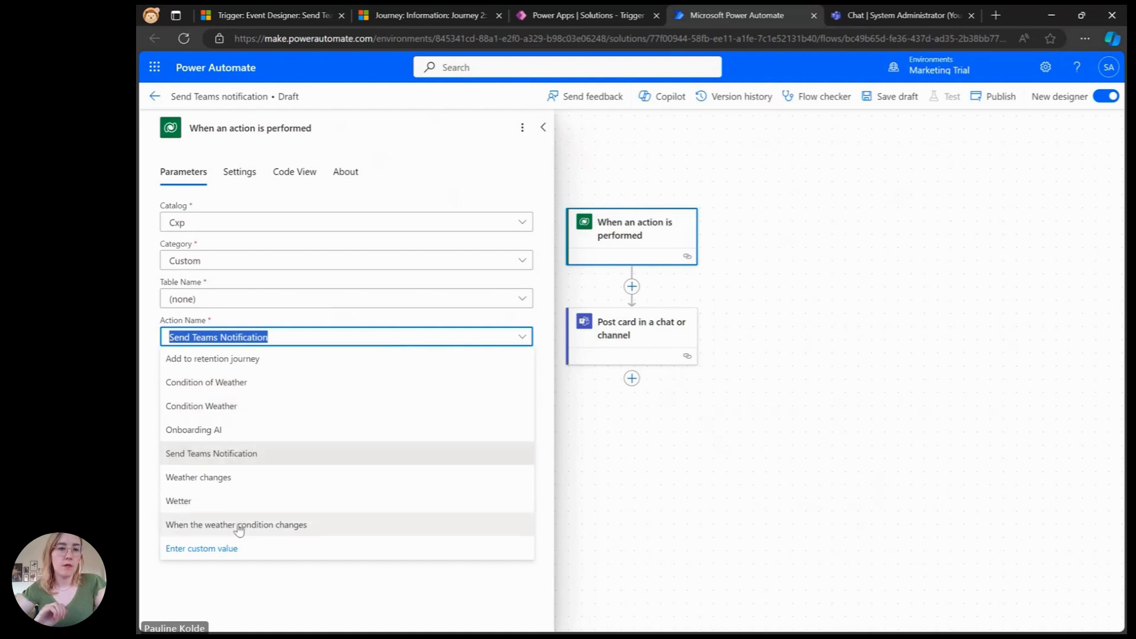
pyautogui.click(191, 455)
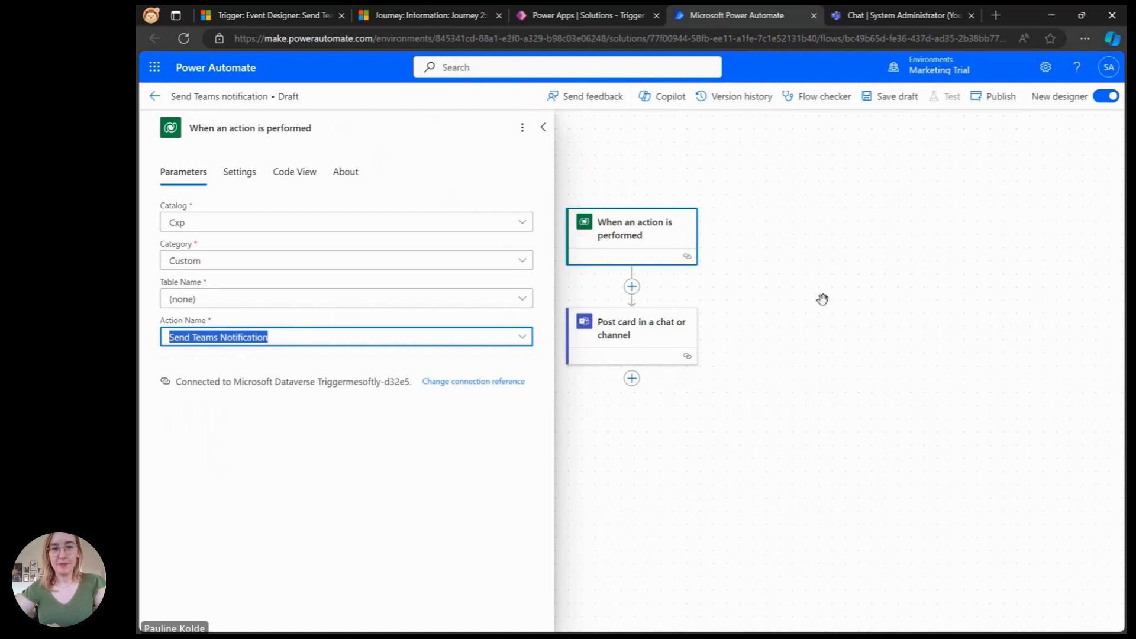
# Step: Inspect the Post card action's recipient dynamic content options and the adaptive card JSON
pyautogui.click(652, 337)
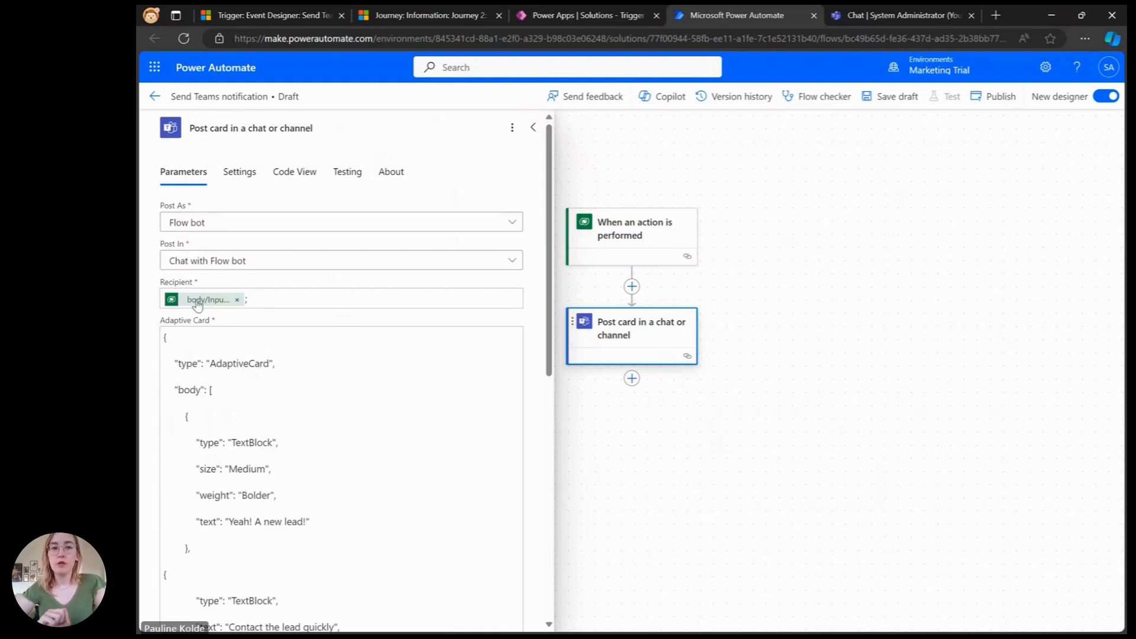
pyautogui.click(269, 294)
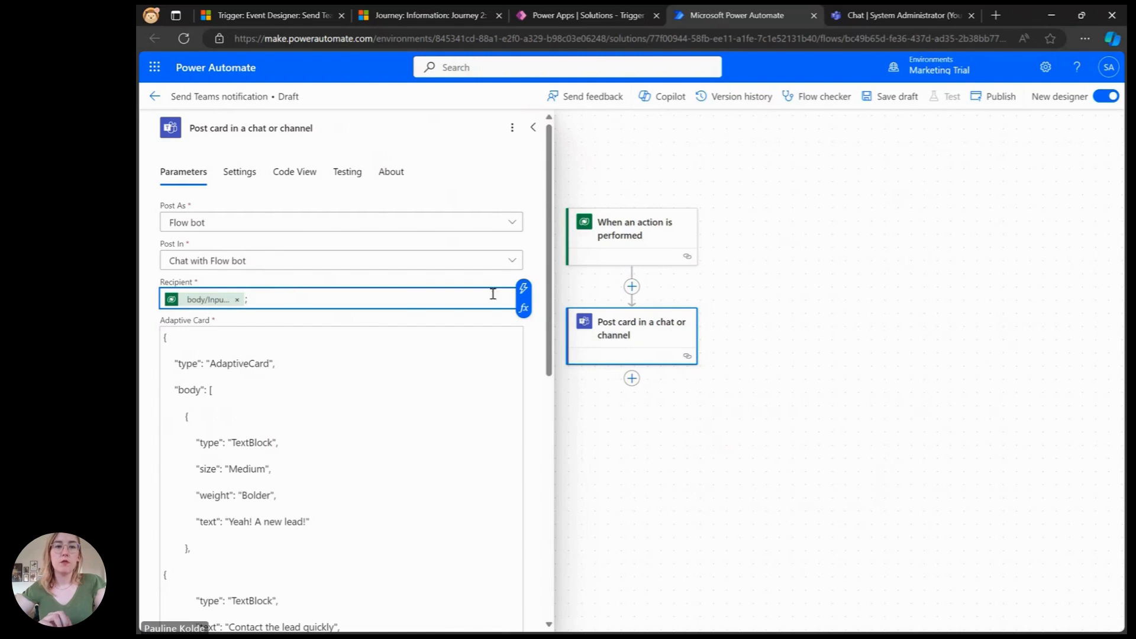
pyautogui.click(523, 289)
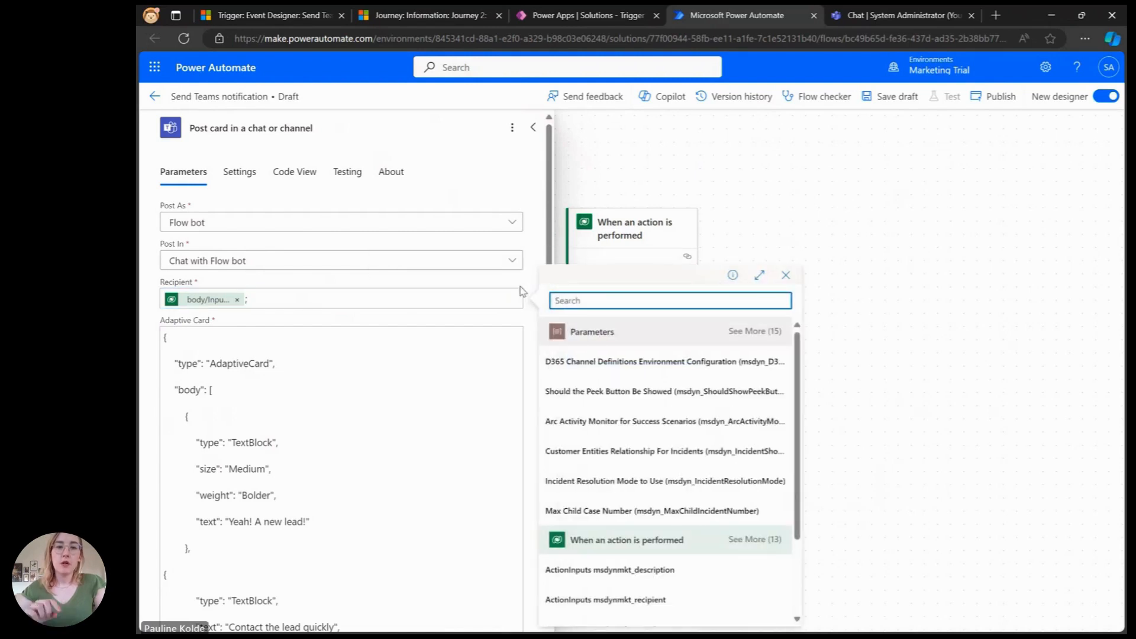
pyautogui.scroll(-2, 697, 444)
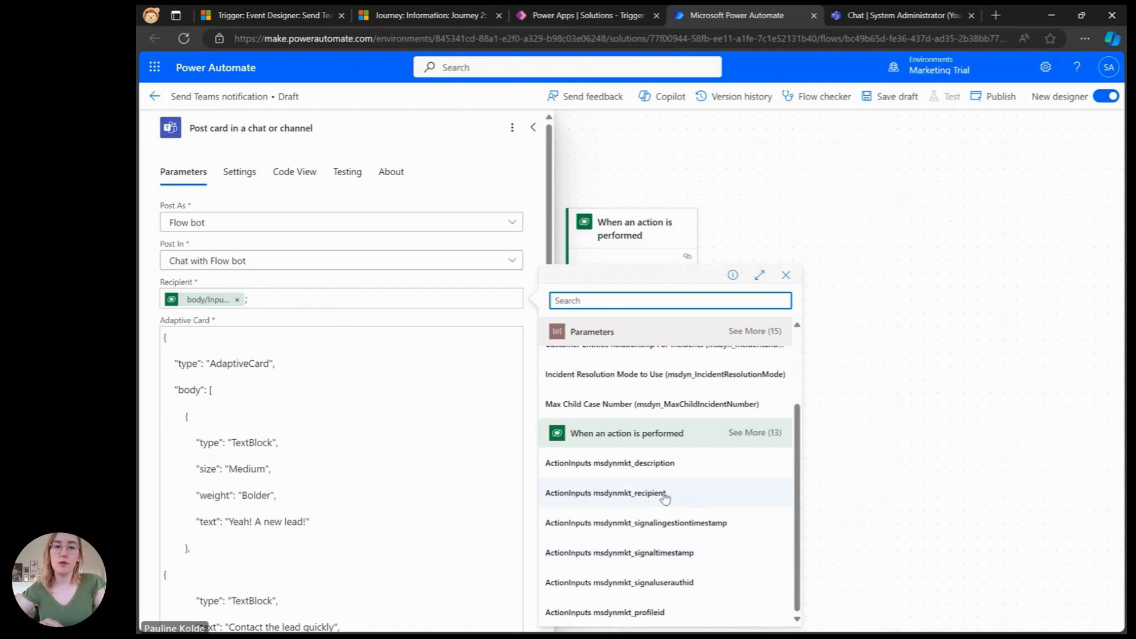
pyautogui.click(395, 445)
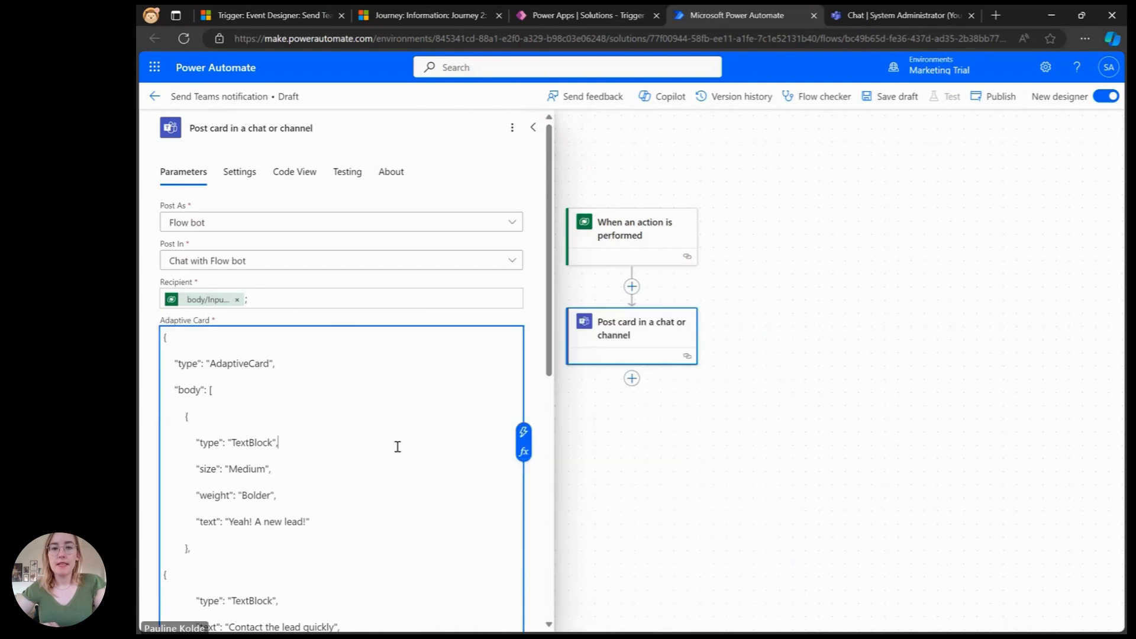
pyautogui.scroll(-3, 384, 435)
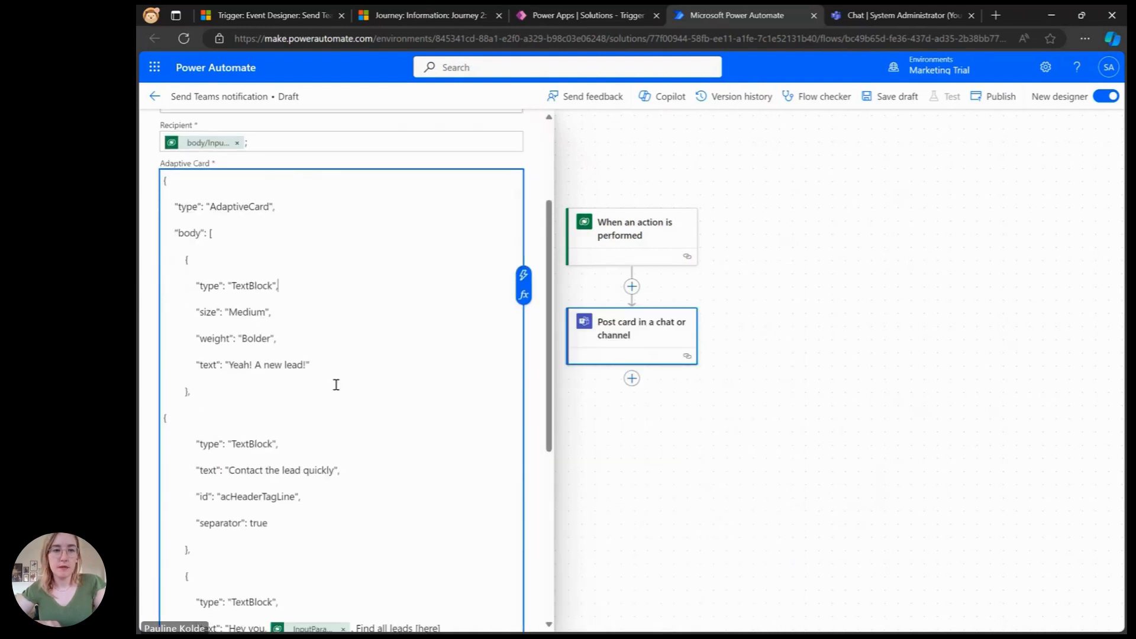
pyautogui.scroll(-4, 334, 385)
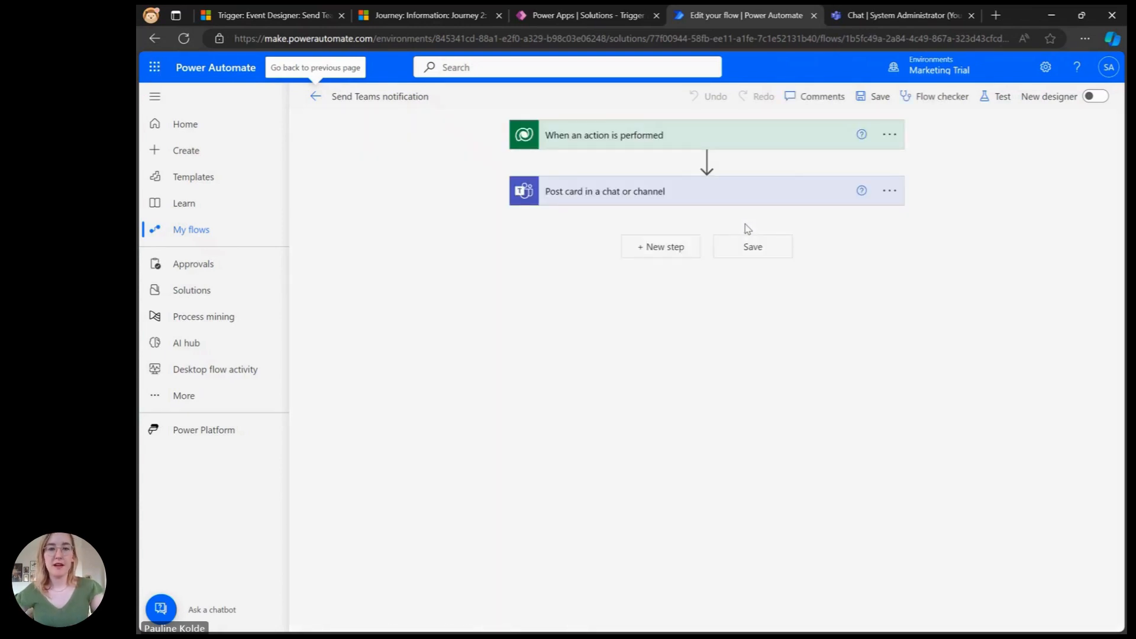
# Step: Test the flow automatically using the most recently used trigger run, saving and testing it
pyautogui.click(999, 99)
pyautogui.click(920, 169)
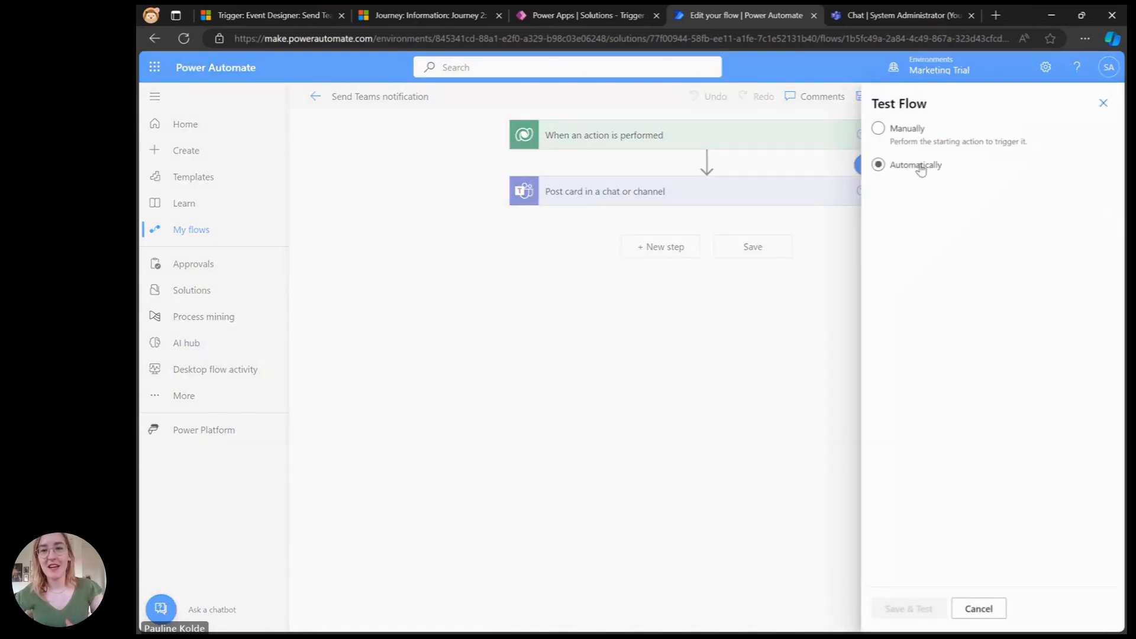
pyautogui.click(926, 217)
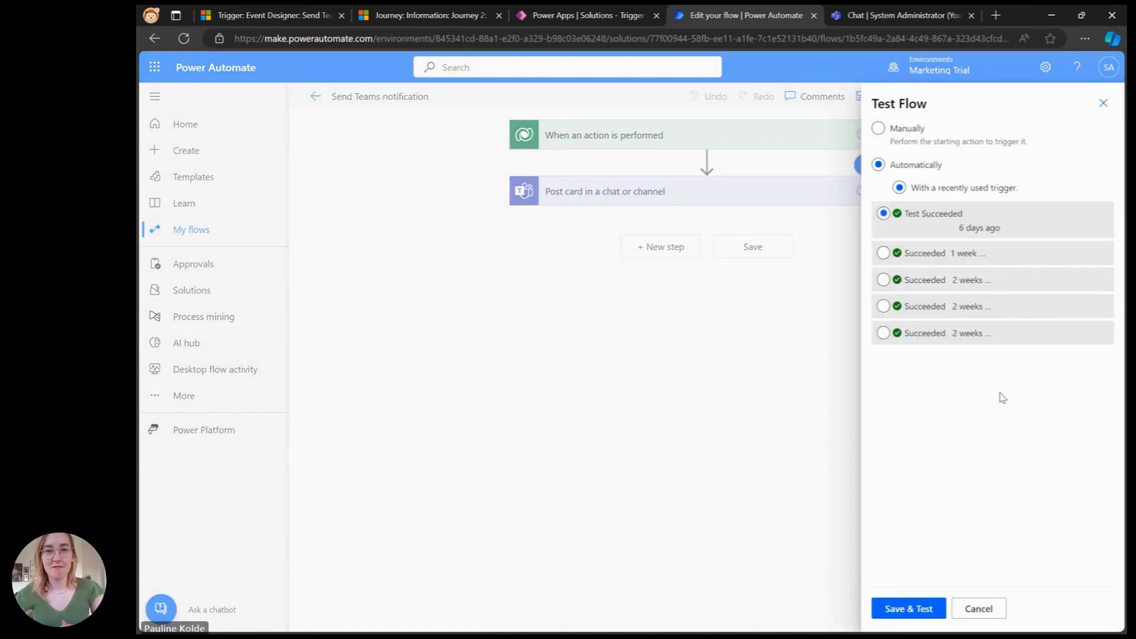
pyautogui.click(889, 609)
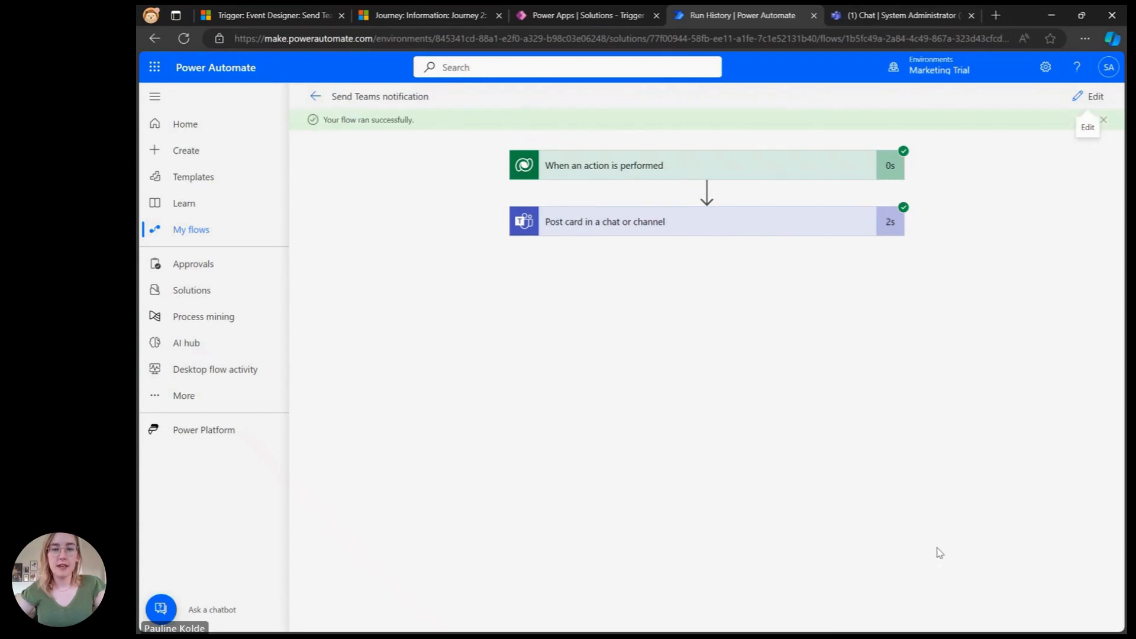
# Step: Switch to Teams and open the Workflows chat to view the posted card
pyautogui.click(885, 21)
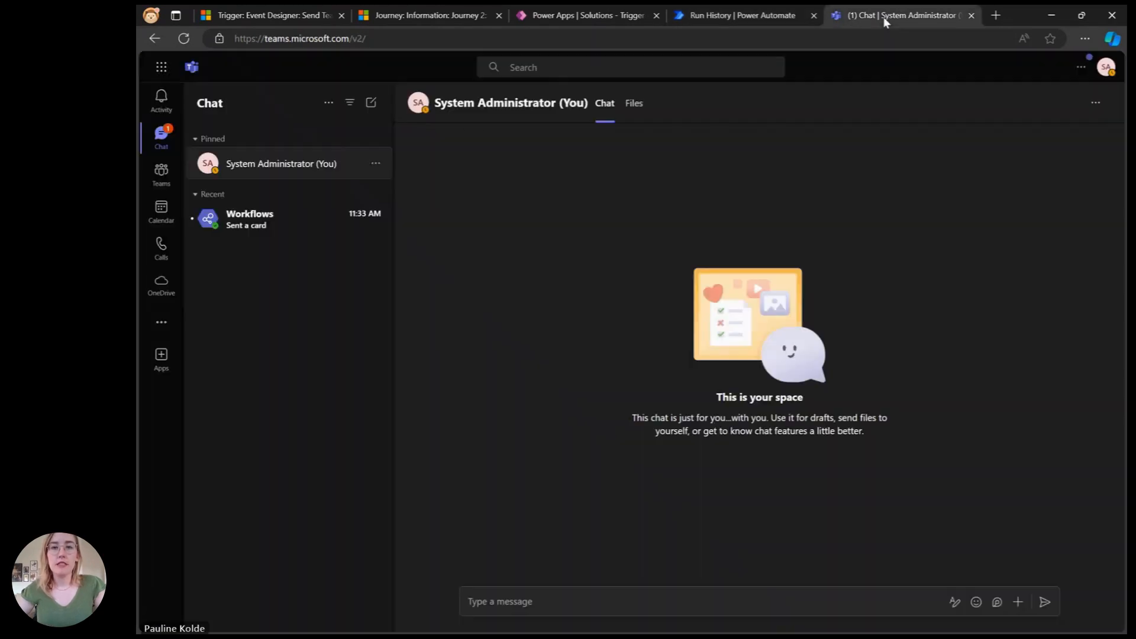
pyautogui.click(269, 225)
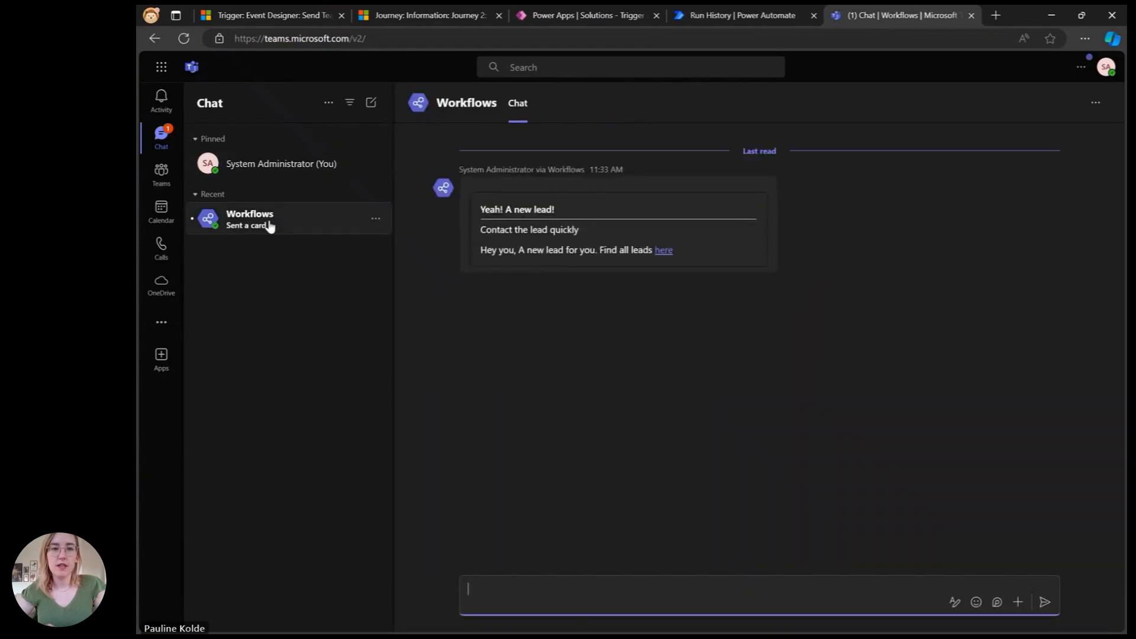
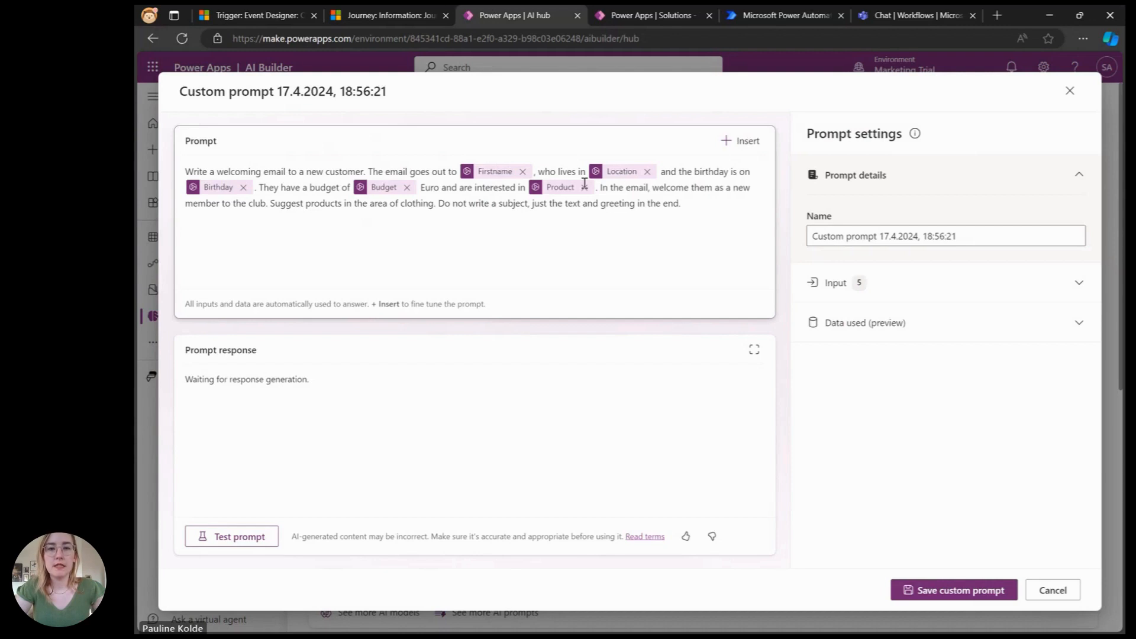
# Step: Expand the custom prompt's inputs and review each input's name and sample data
pyautogui.click(909, 289)
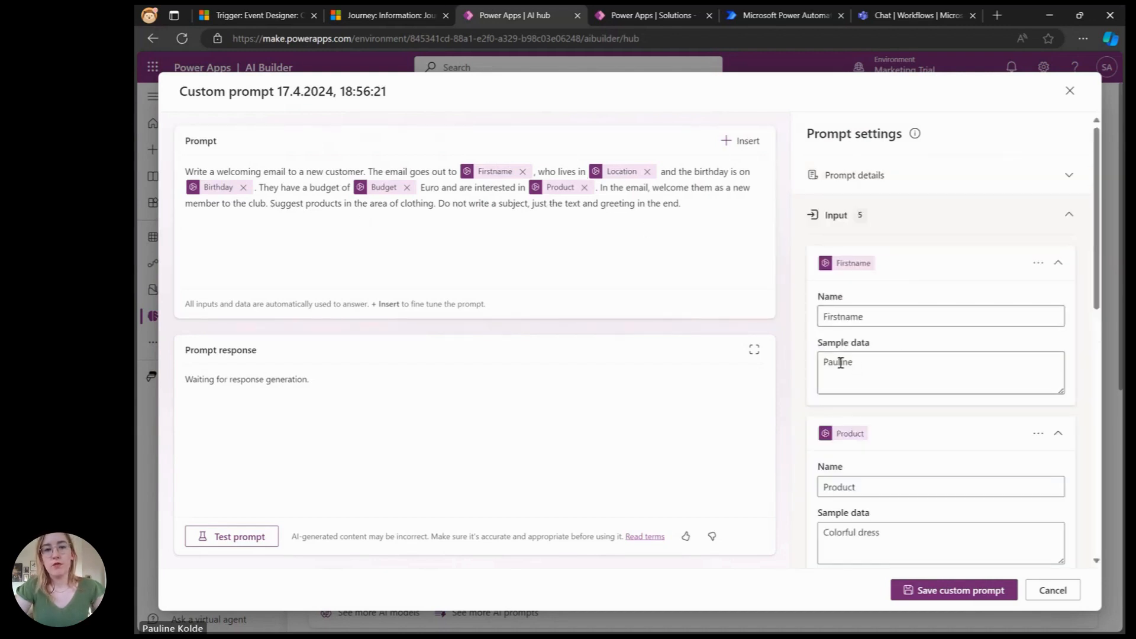
pyautogui.scroll(-3, 840, 361)
pyautogui.scroll(-5, 885, 367)
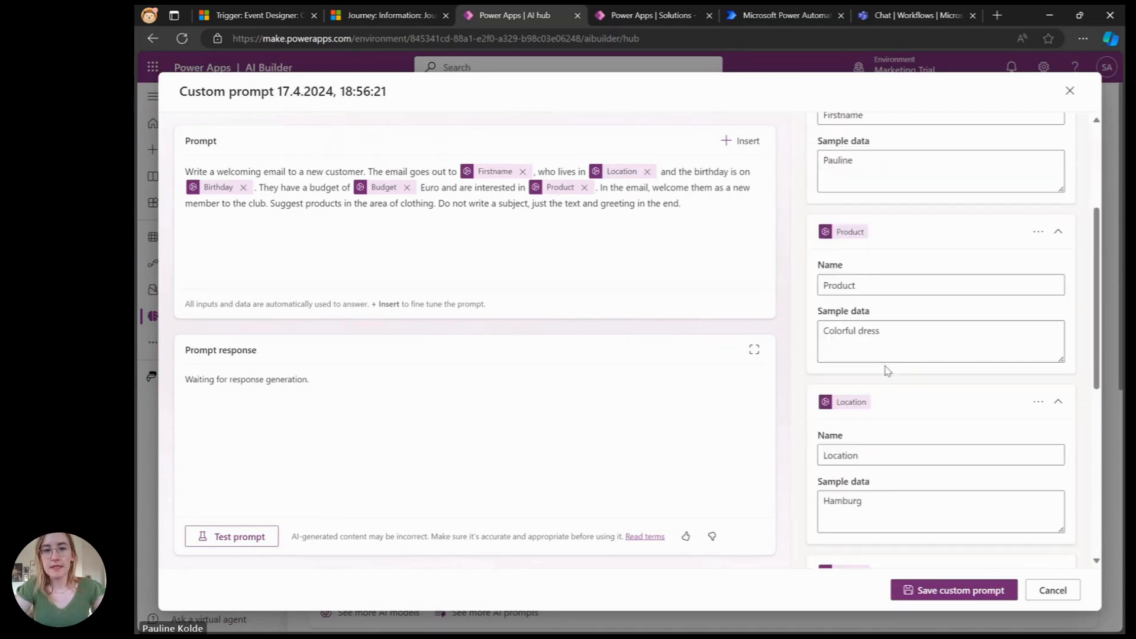
pyautogui.scroll(-1, 862, 465)
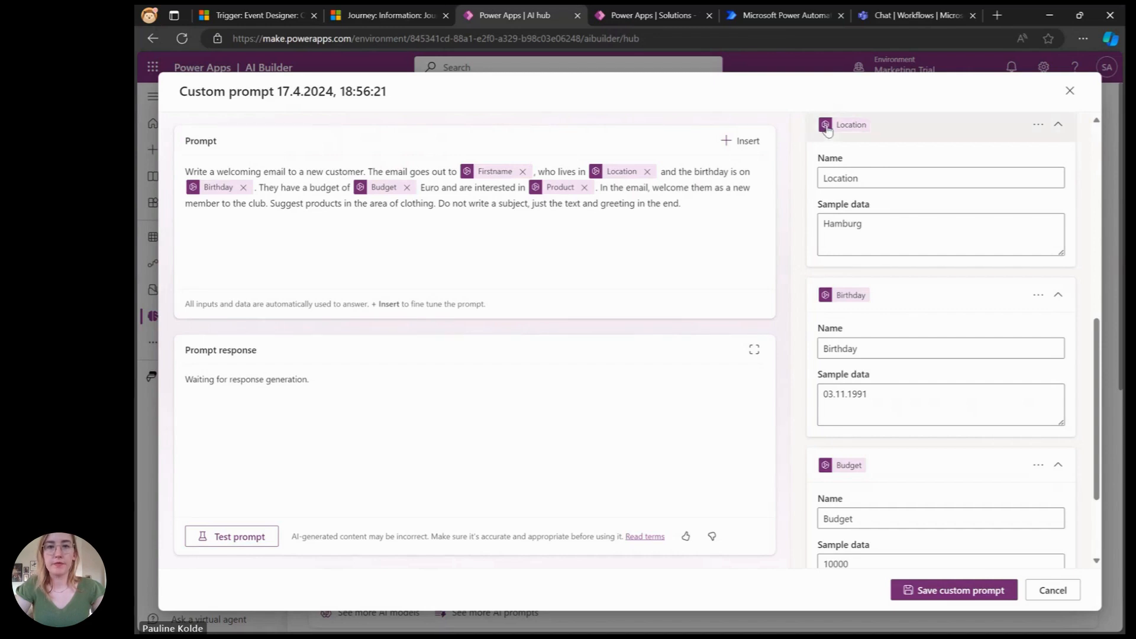
# Step: Switch to the Onboarding AI flow and inspect its trigger and both Get a row by ID actions
pyautogui.click(810, 15)
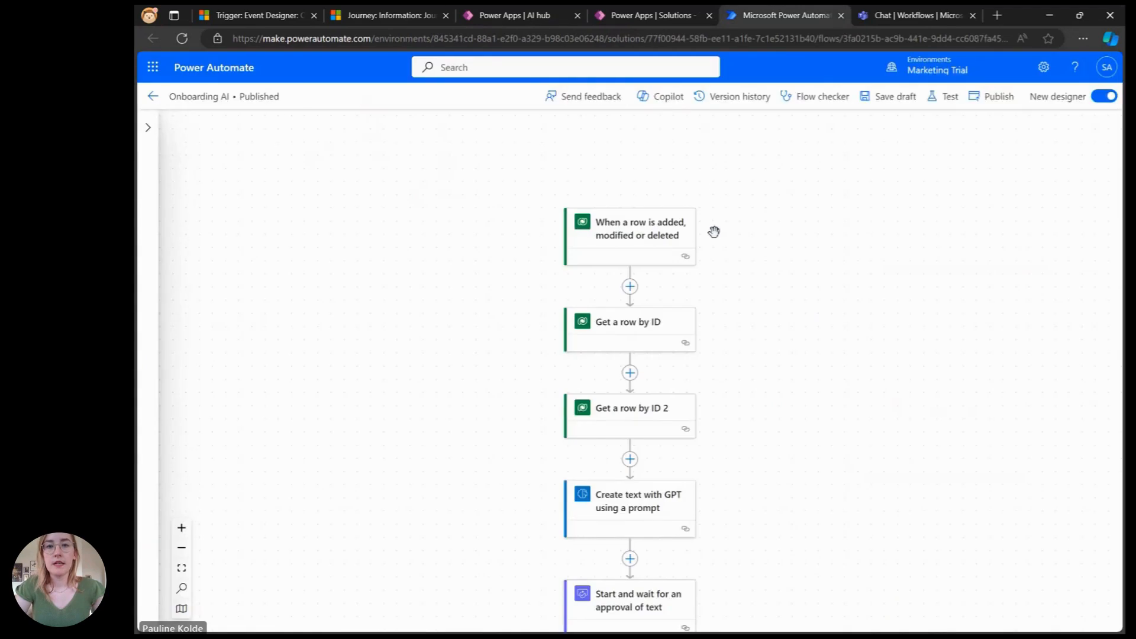
pyautogui.click(674, 239)
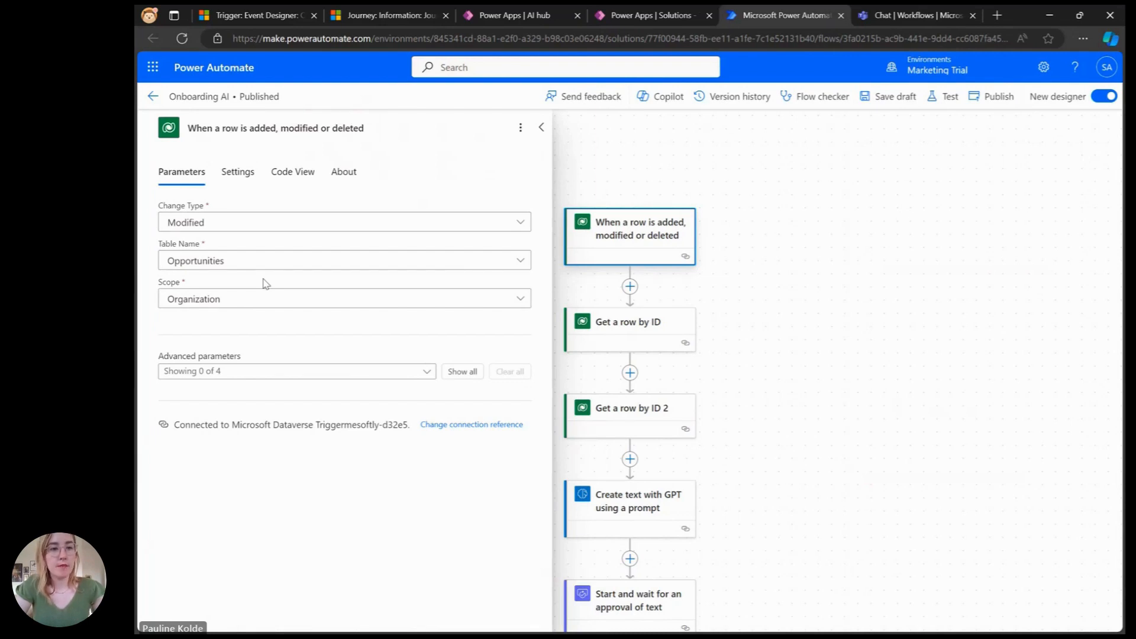
pyautogui.click(645, 325)
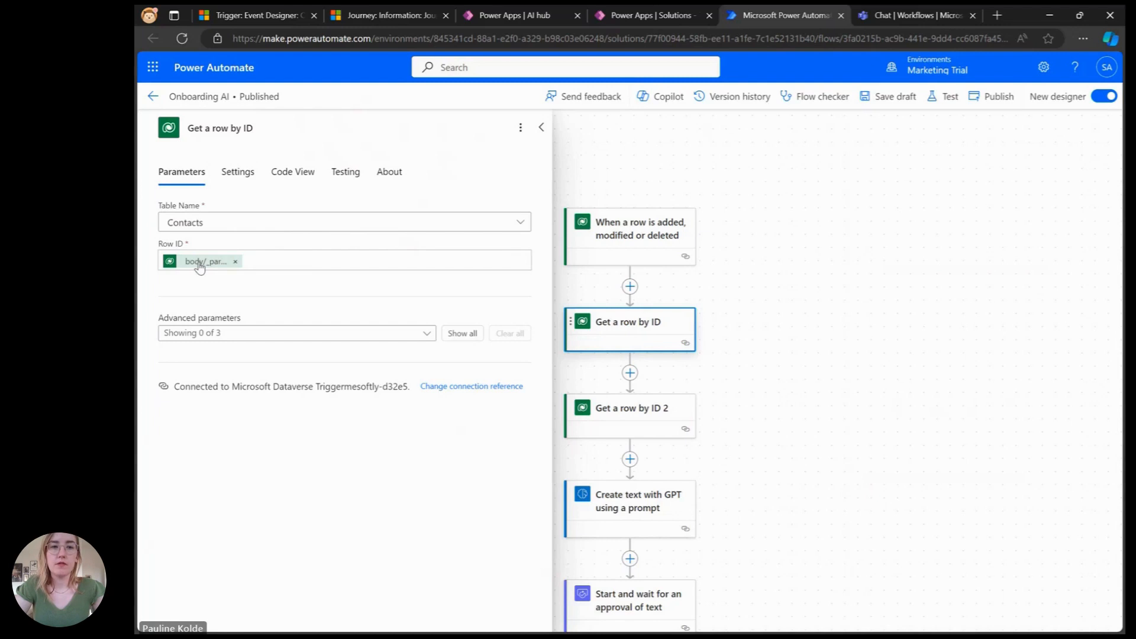
pyautogui.click(634, 414)
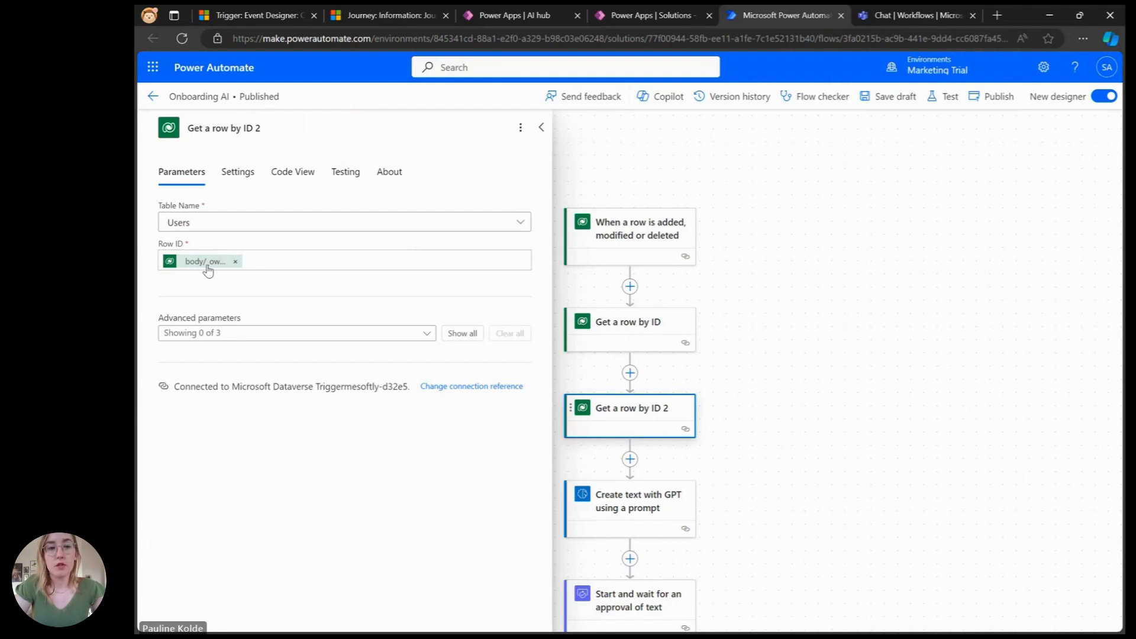
# Step: Inspect the Create text with GPT action's prompt inputs and its advanced parameters
pyautogui.click(659, 502)
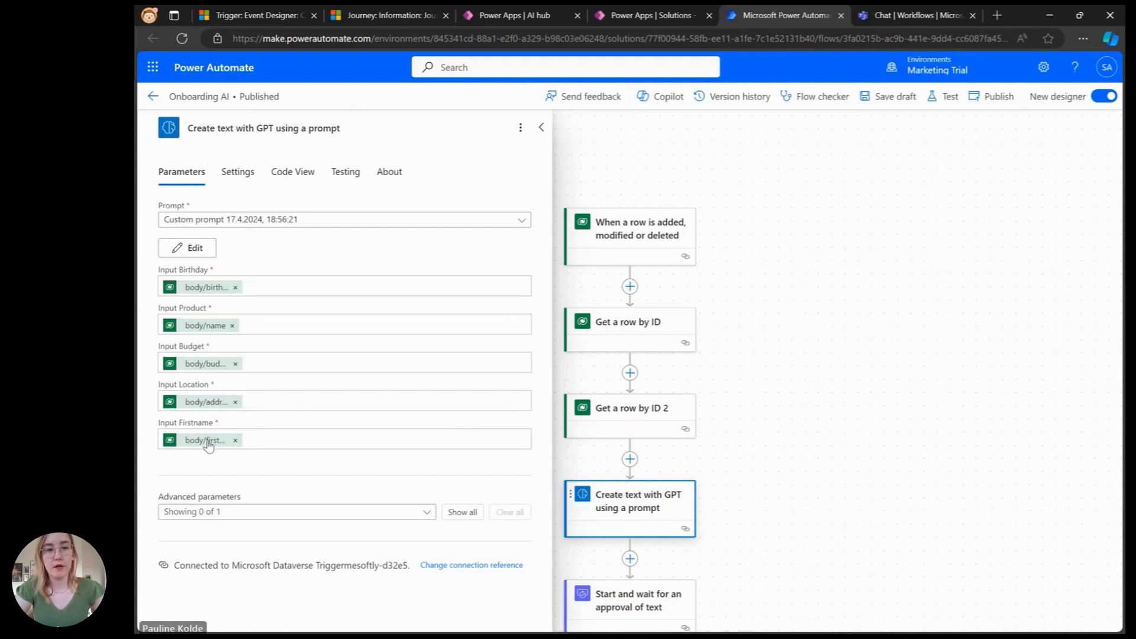
pyautogui.click(427, 512)
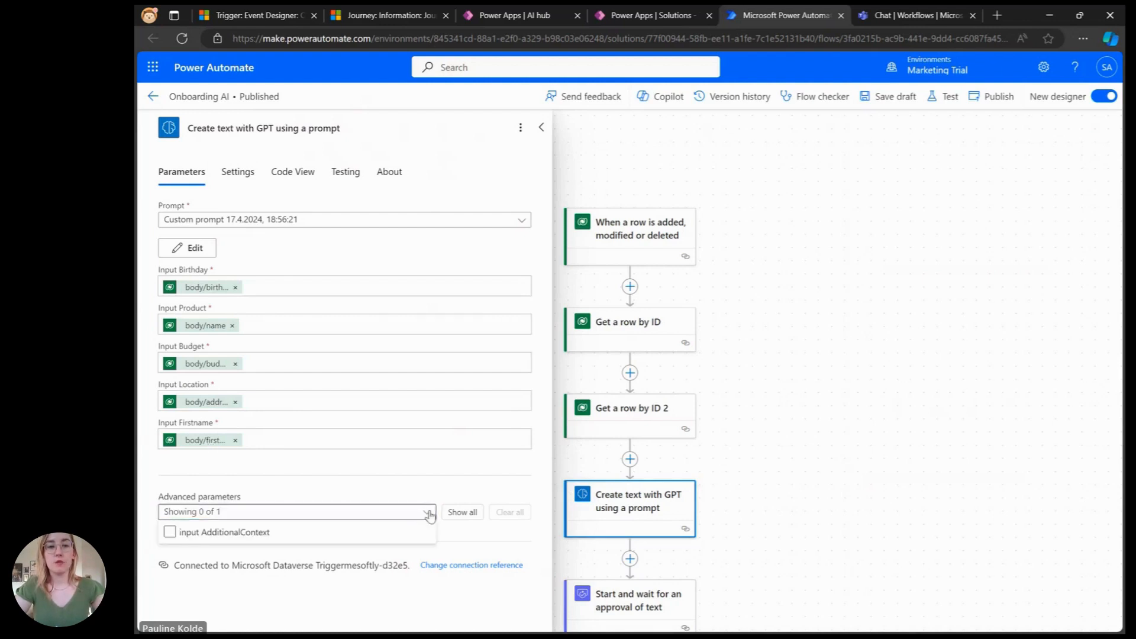
pyautogui.click(324, 533)
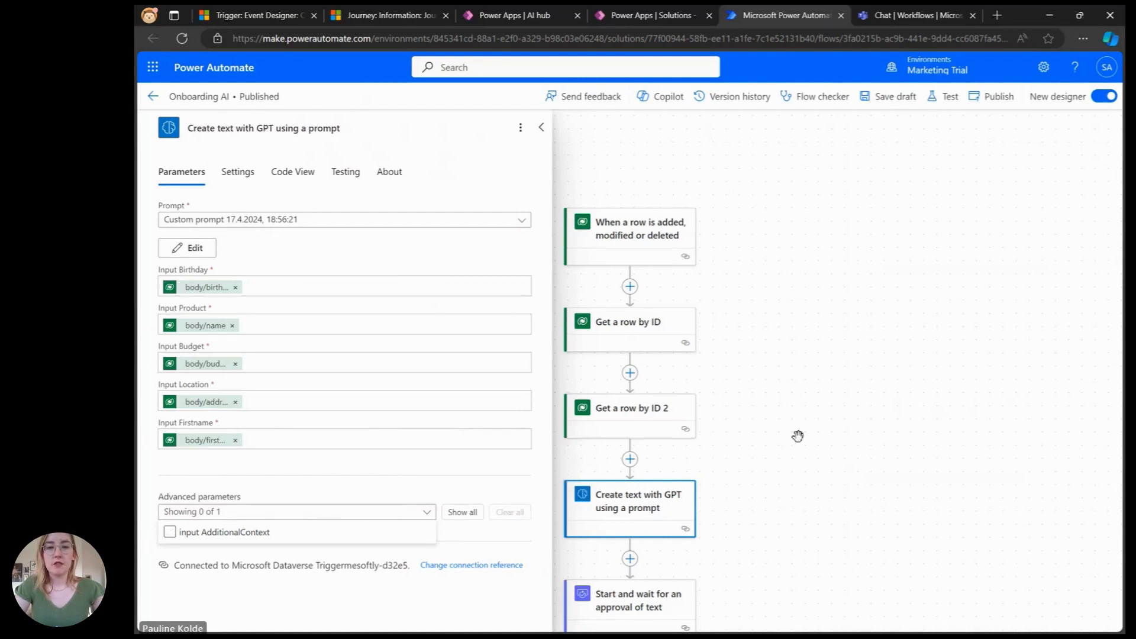
pyautogui.scroll(-2, 797, 435)
pyautogui.scroll(-2, 763, 458)
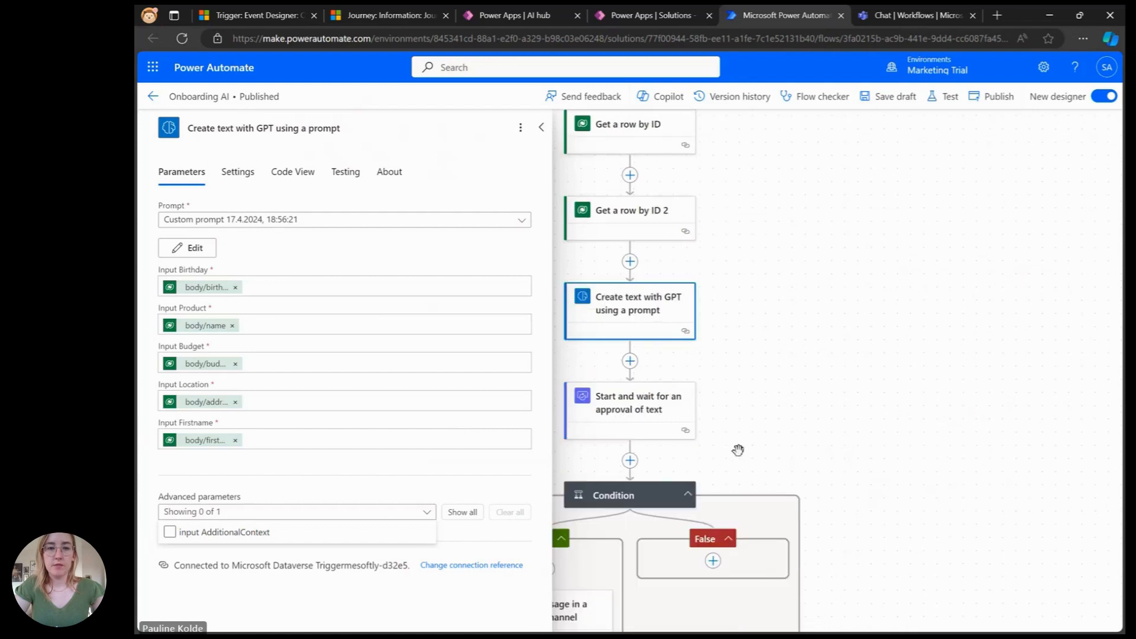
# Step: Inspect the approval action's Suggested Text dynamic content options and its assignee
pyautogui.click(641, 423)
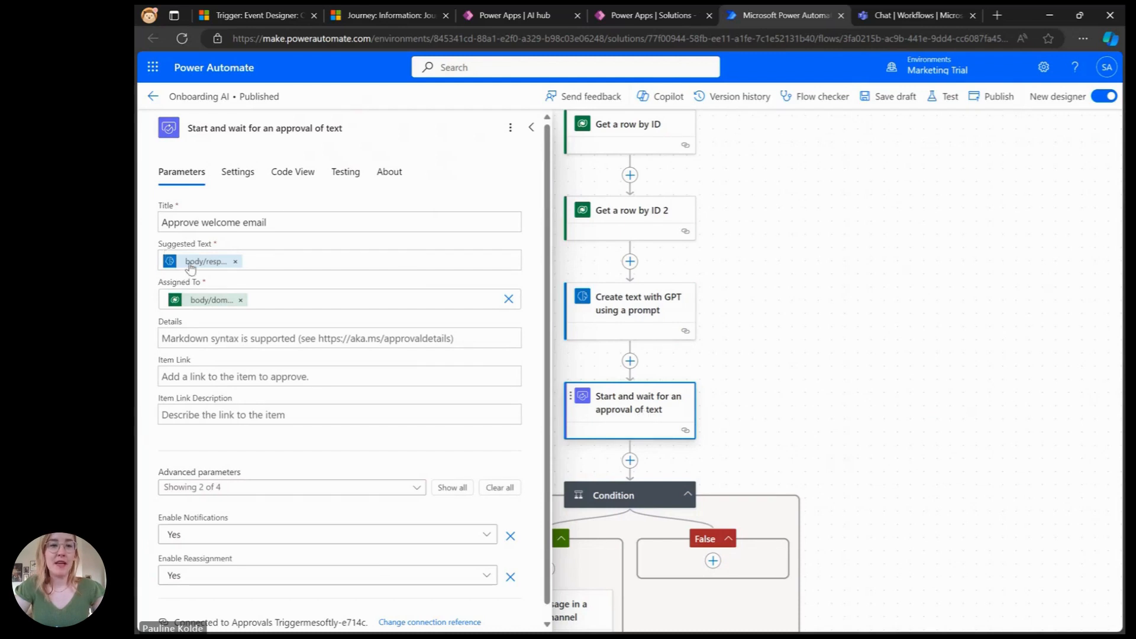
pyautogui.click(268, 260)
pyautogui.click(521, 255)
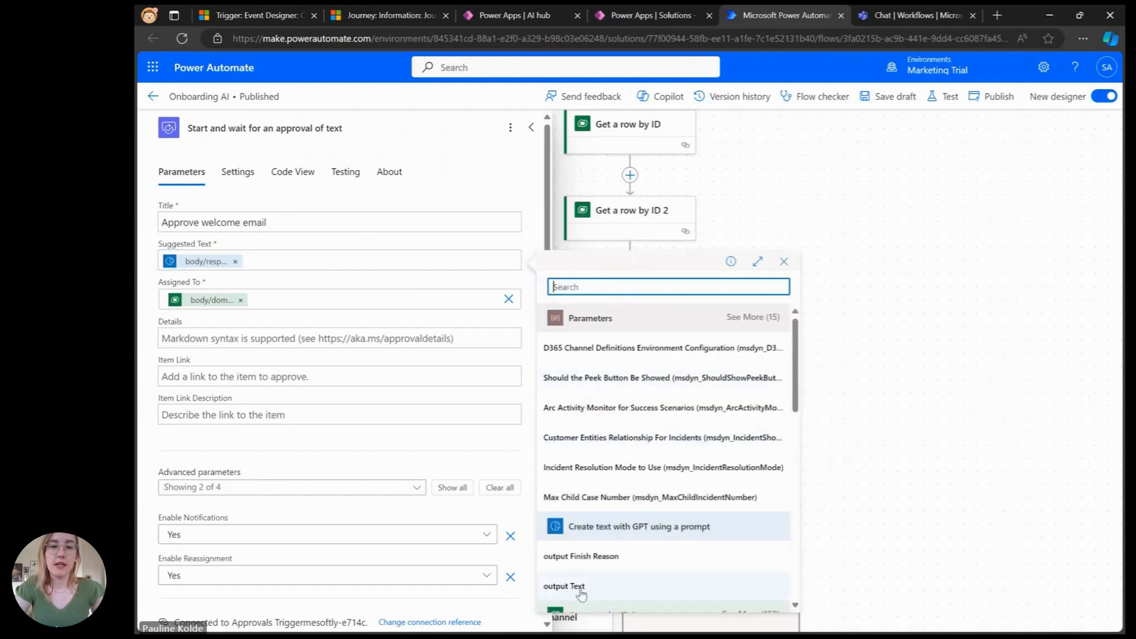
pyautogui.click(211, 307)
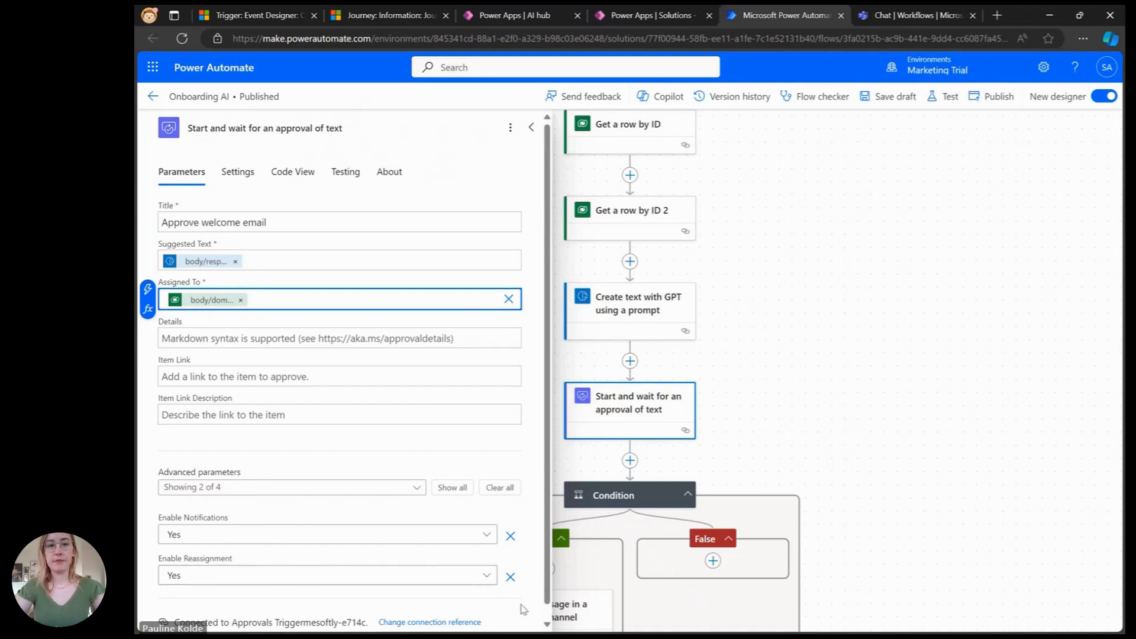
pyautogui.click(587, 412)
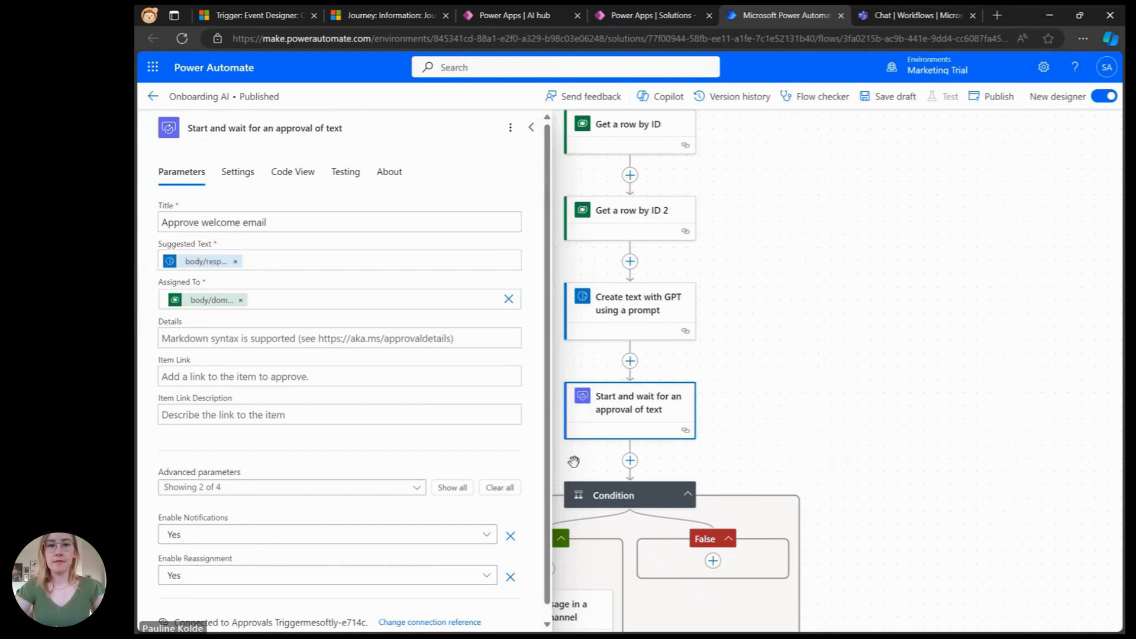
# Step: Inspect the Condition's Outcome comparison and the approval outputs available as dynamic content
pyautogui.scroll(-2, 745, 450)
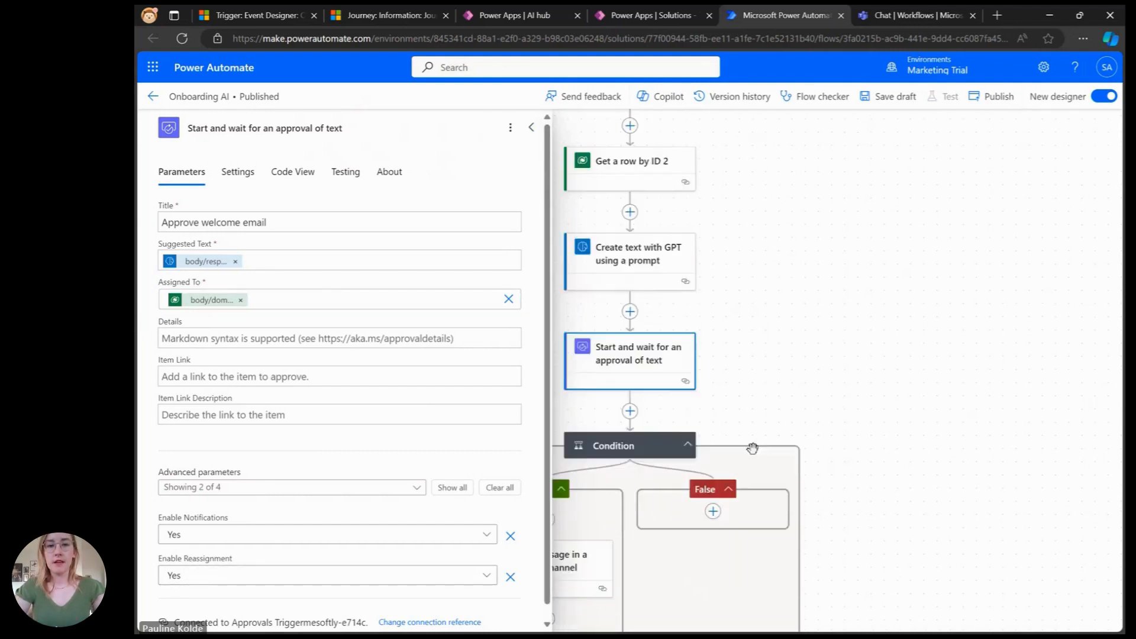
pyautogui.click(639, 399)
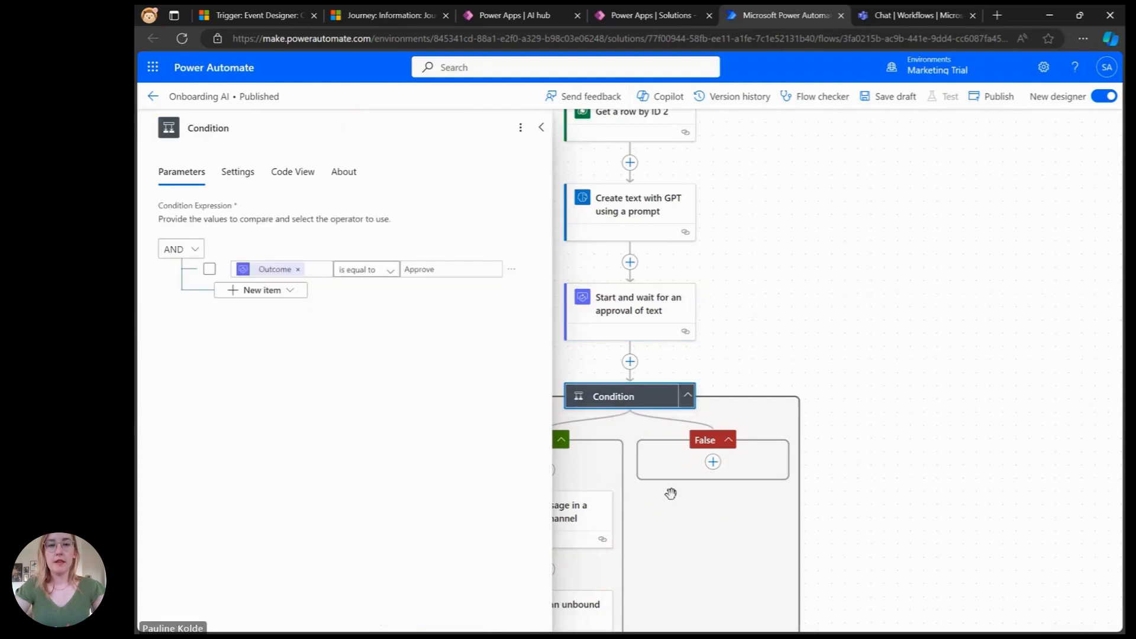
pyautogui.hscroll(-3, 673, 497)
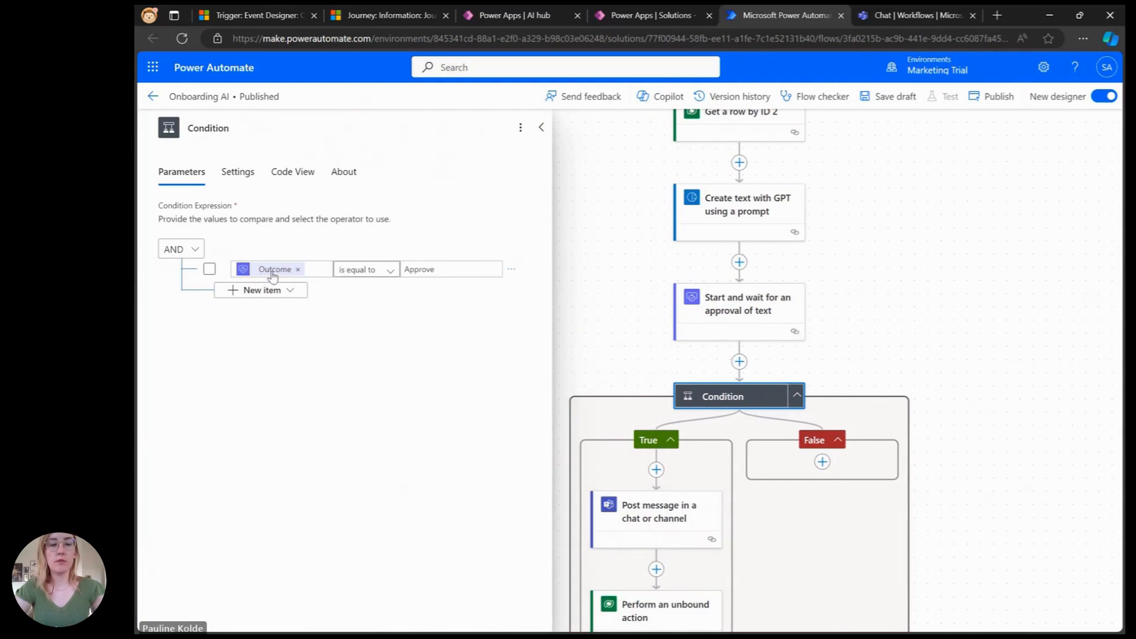
pyautogui.click(322, 269)
pyautogui.click(229, 261)
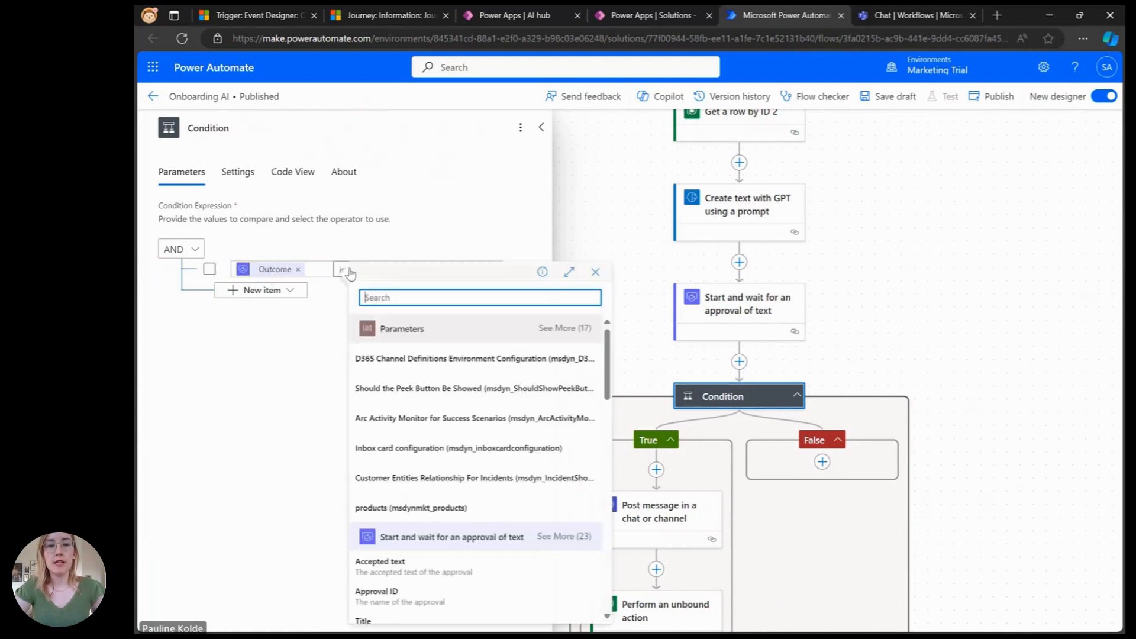
pyautogui.scroll(-3, 478, 521)
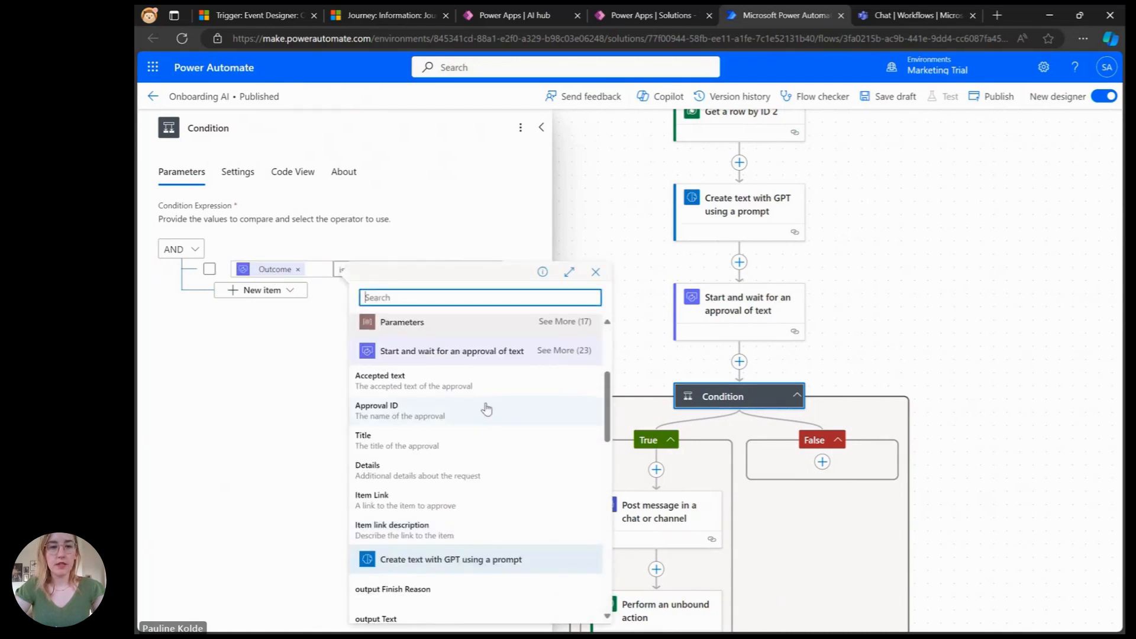
pyautogui.click(546, 353)
pyautogui.scroll(-3, 505, 558)
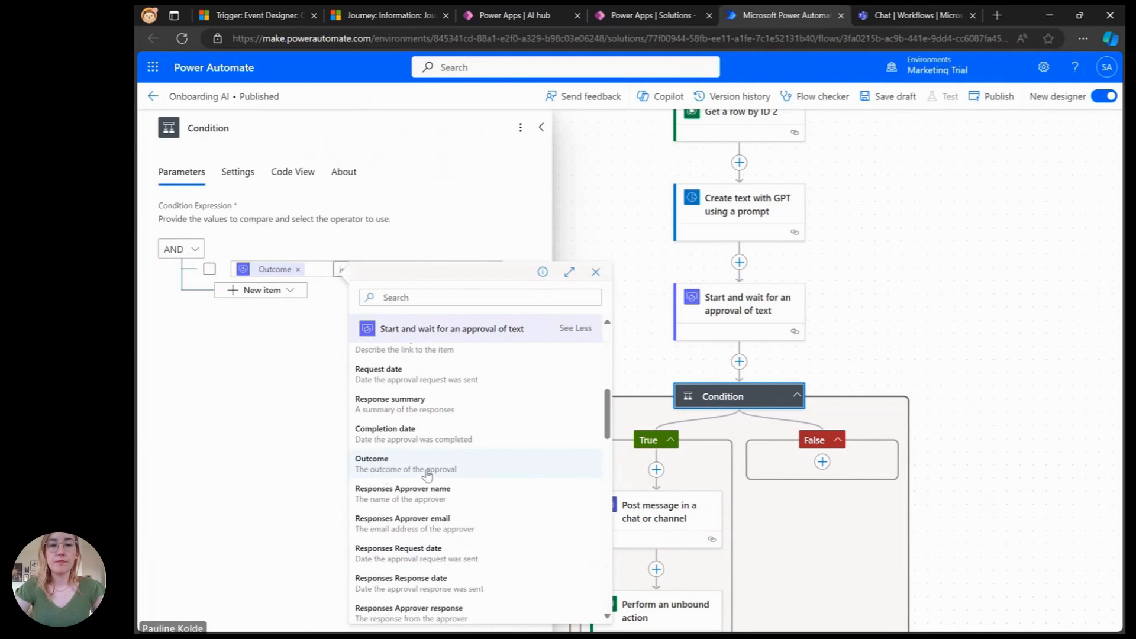
pyautogui.click(313, 402)
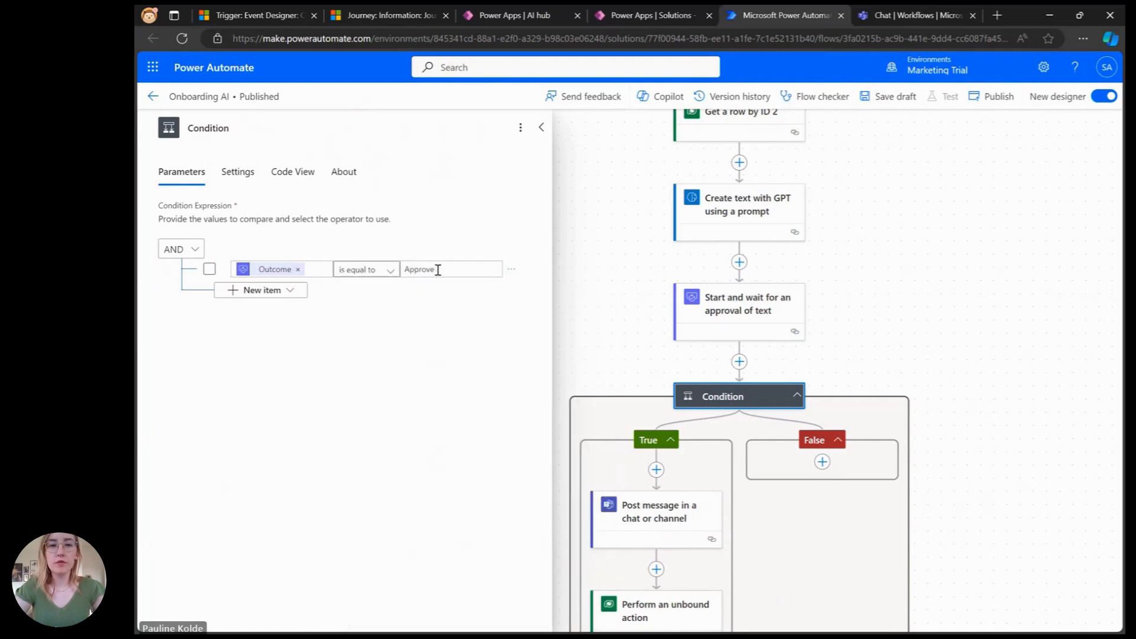
# Step: Review the True branch's Teams post message action and the Perform an unbound action parameters
pyautogui.click(633, 519)
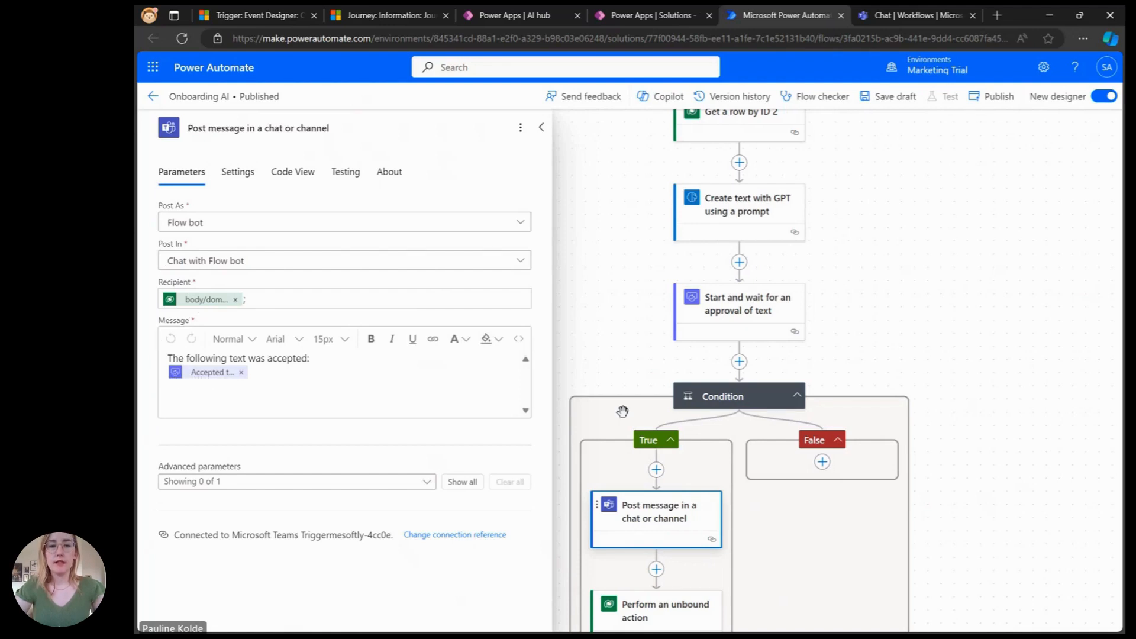
pyautogui.scroll(-2, 619, 408)
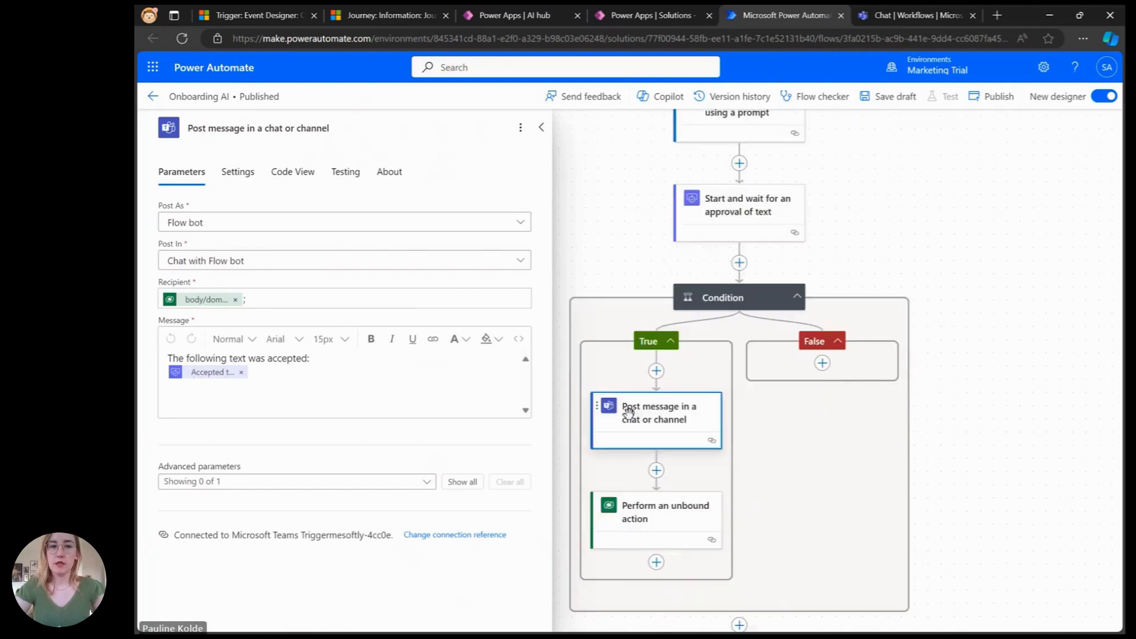
pyautogui.click(653, 521)
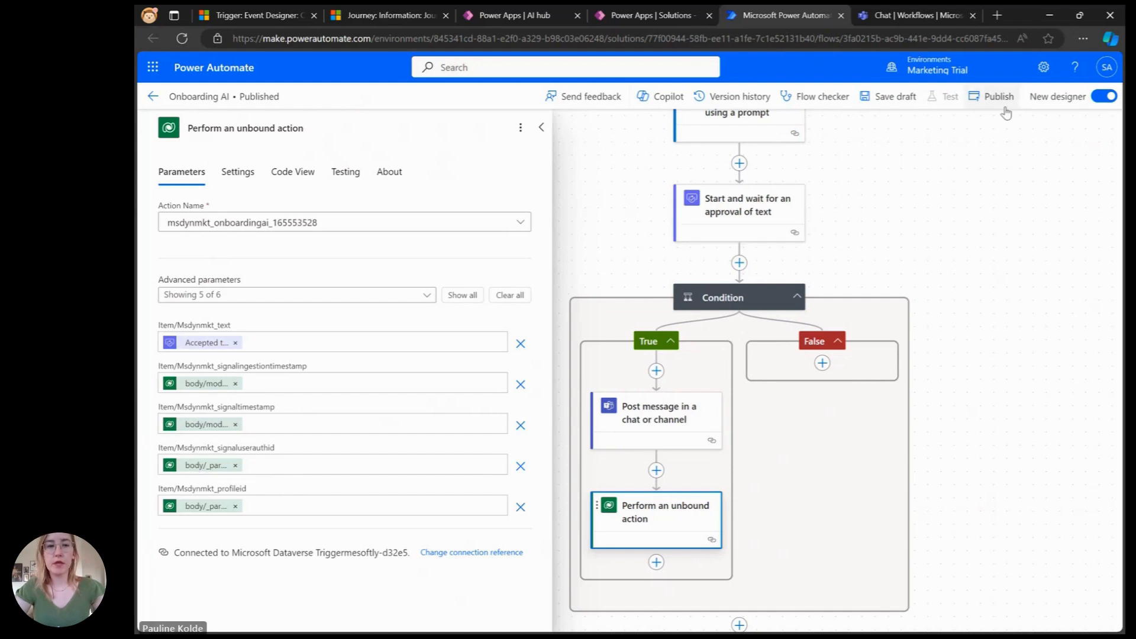
# Step: Switch to the classic designer, publishing the draft changes
pyautogui.click(1104, 96)
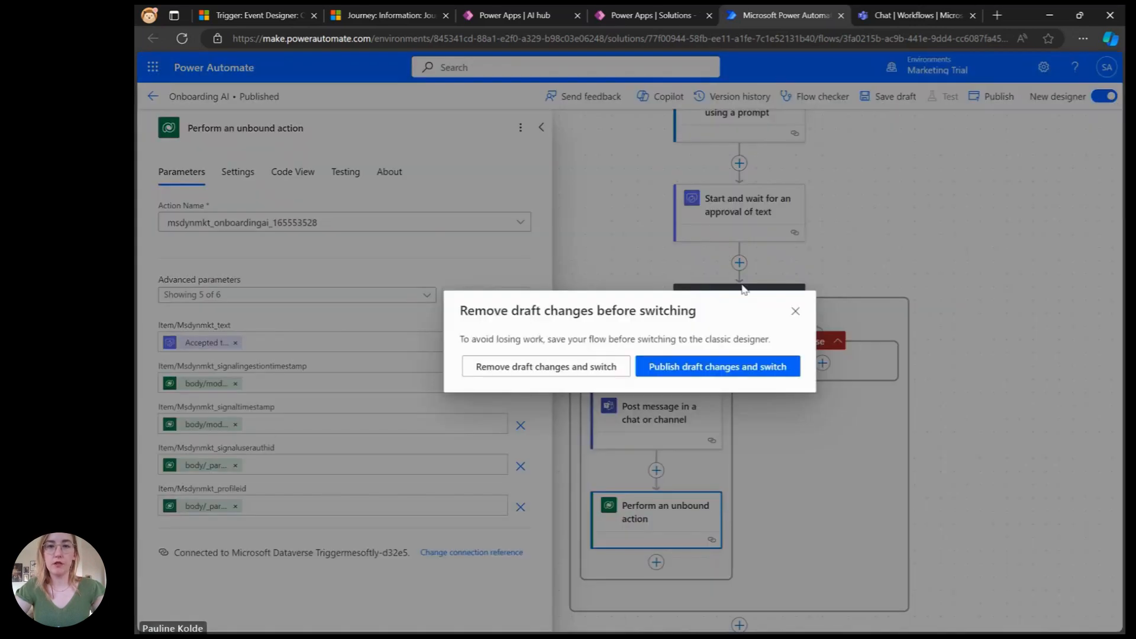
pyautogui.click(669, 371)
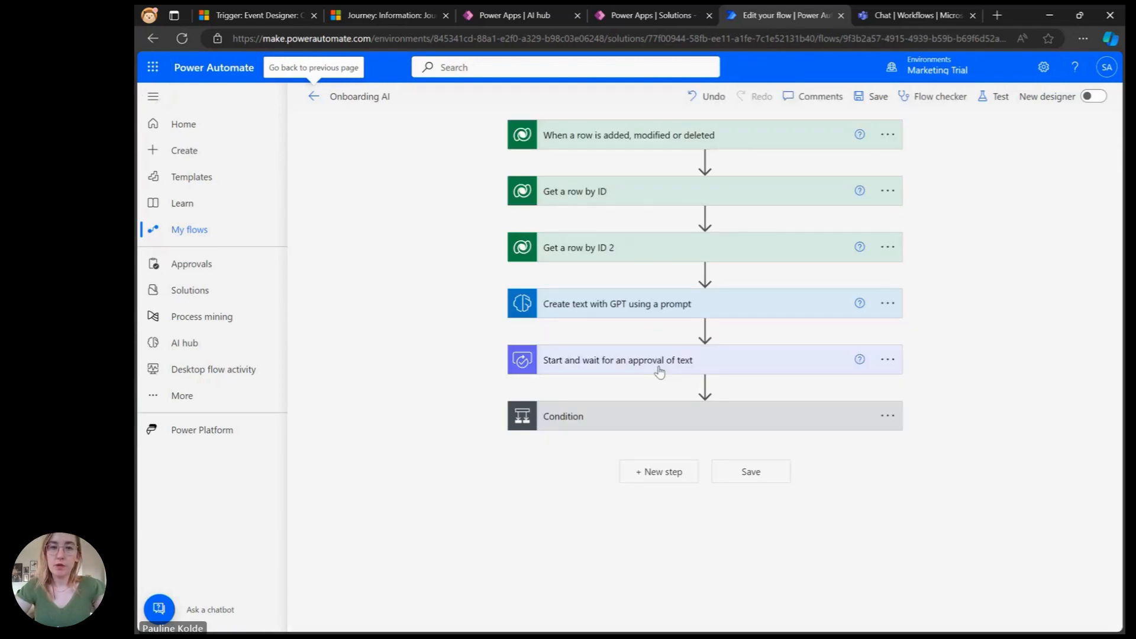
# Step: Test the flow automatically with the most recently used trigger, saving and testing it
pyautogui.click(996, 97)
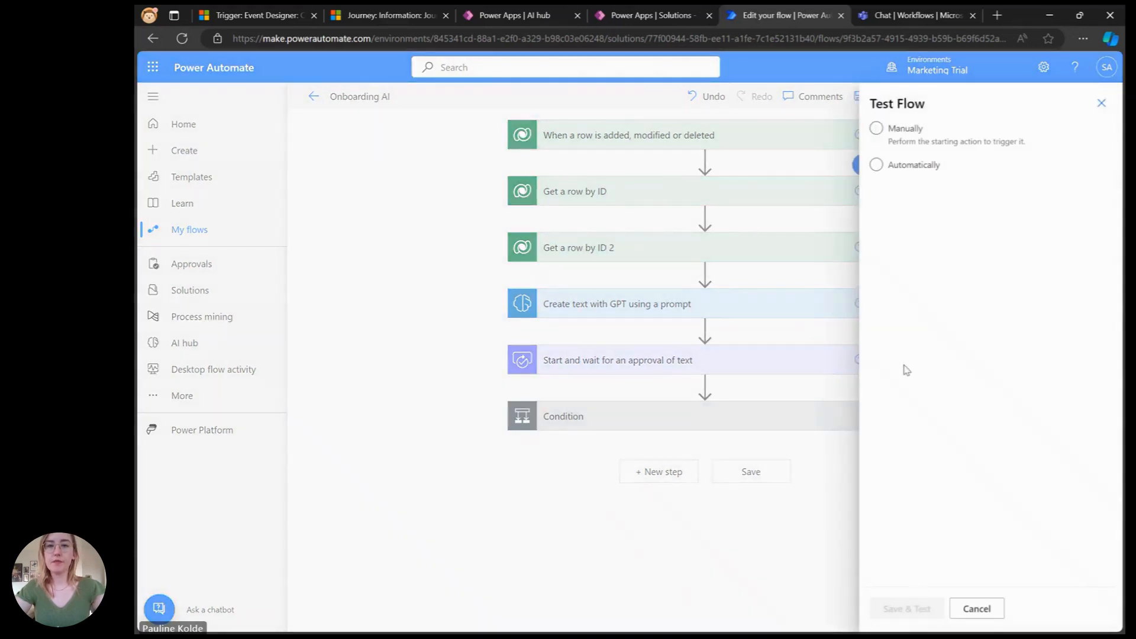
pyautogui.click(913, 165)
pyautogui.click(918, 188)
pyautogui.click(930, 218)
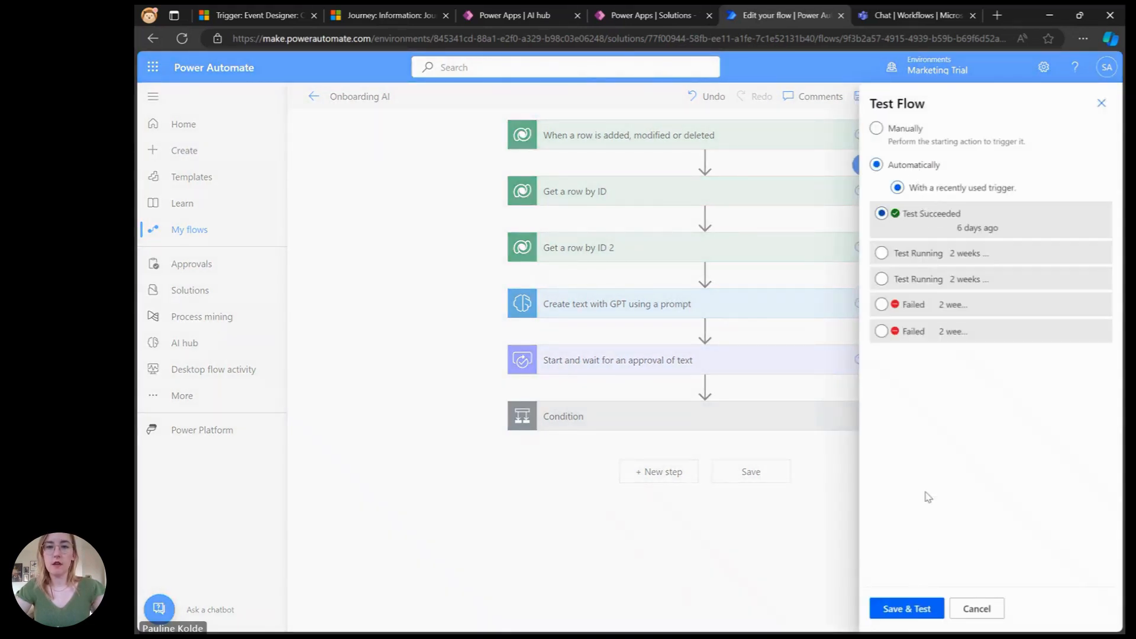
pyautogui.click(900, 610)
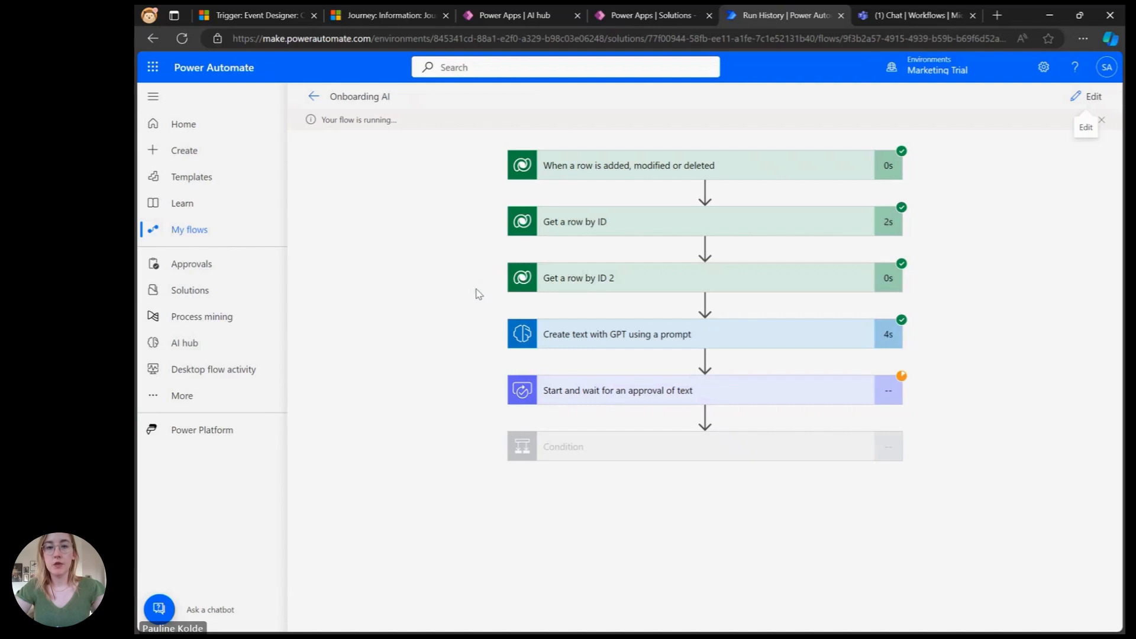
# Step: Switch to Teams and open the Approve welcome email request to read the generated text
pyautogui.click(935, 15)
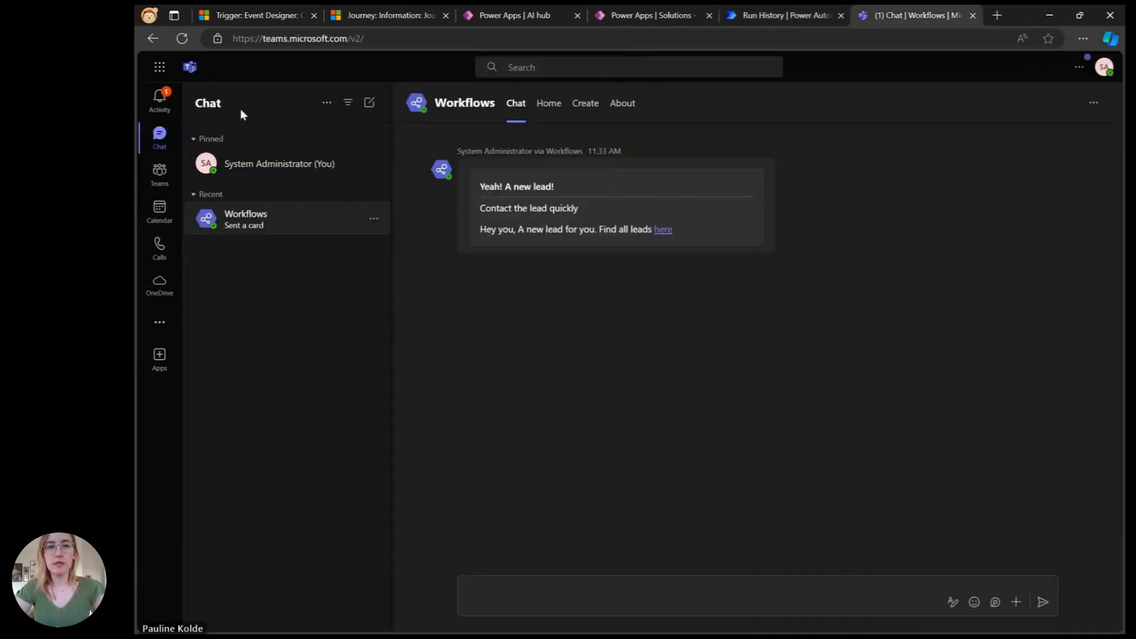
pyautogui.click(160, 106)
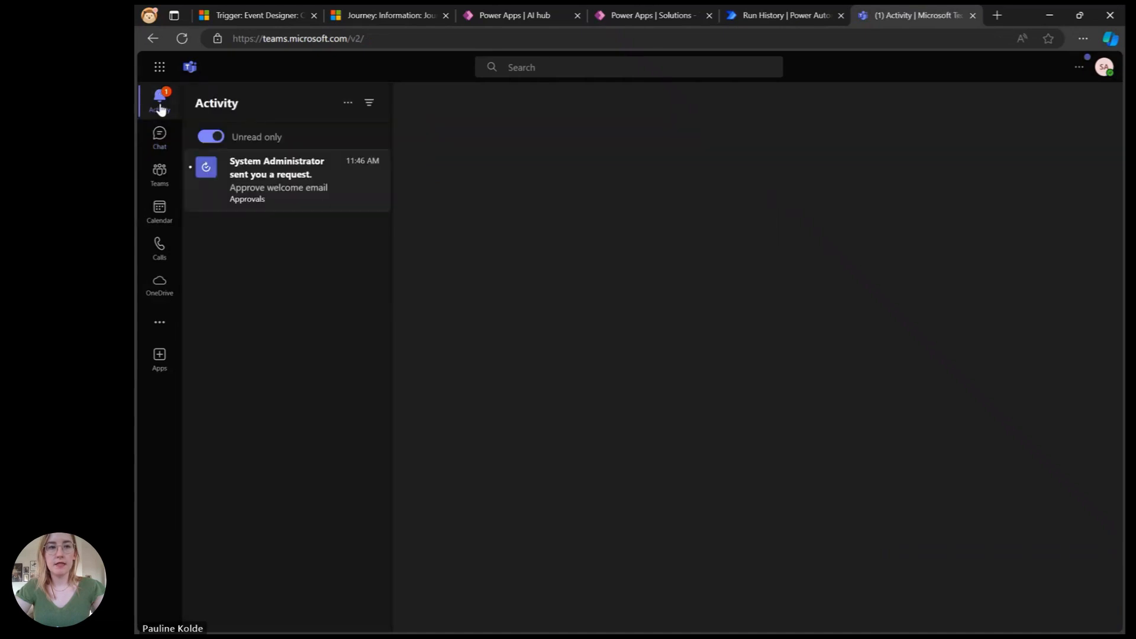
pyautogui.click(300, 179)
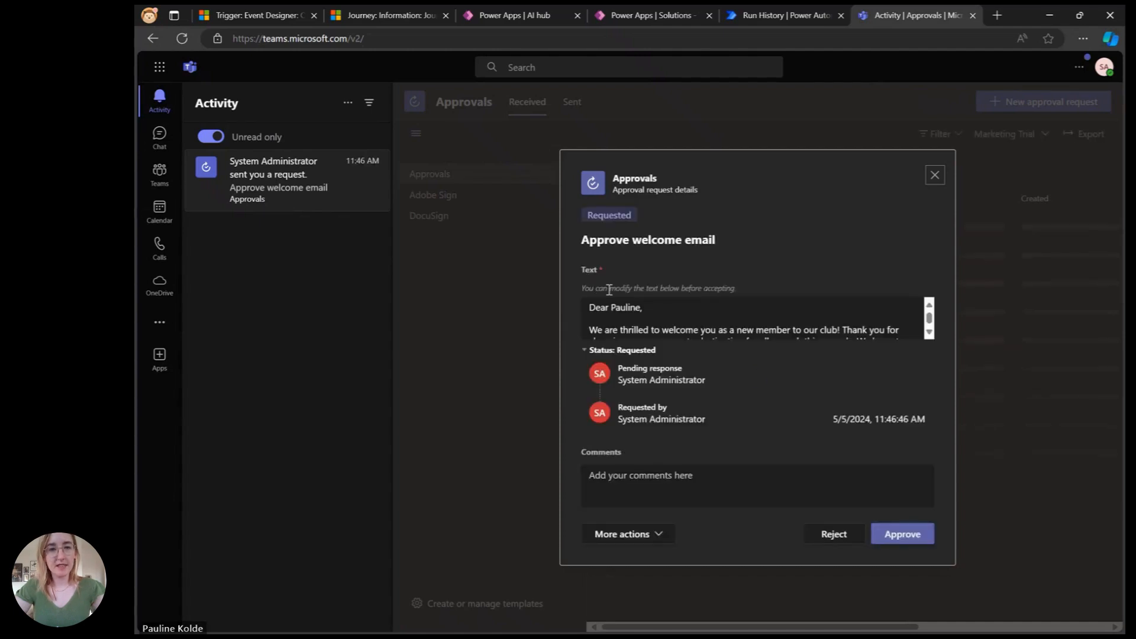
pyautogui.scroll(-1, 623, 323)
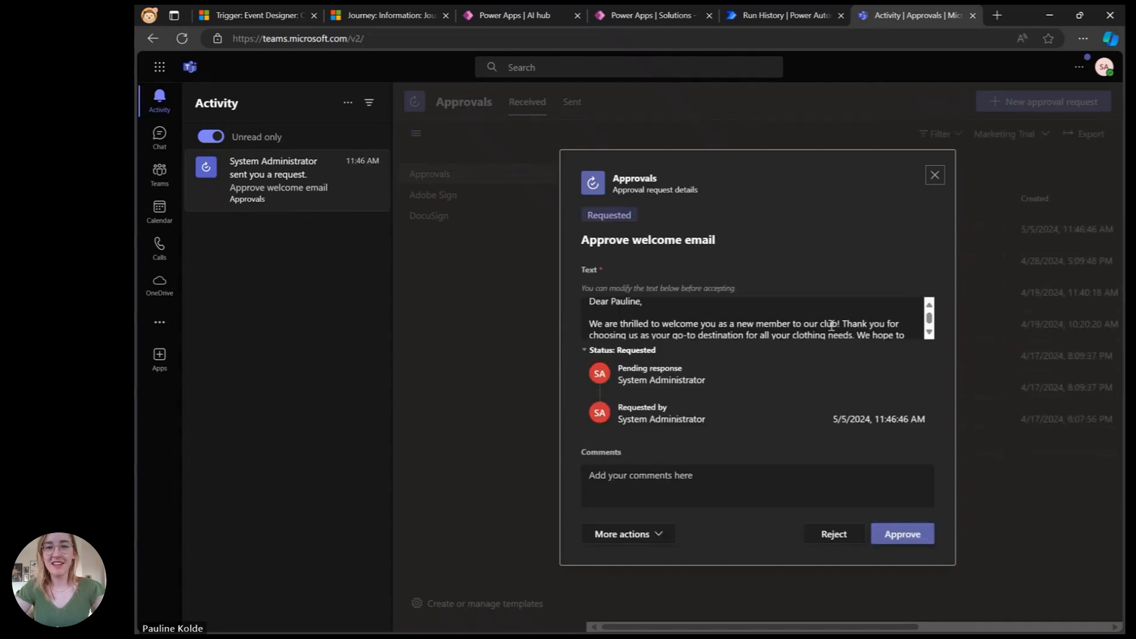
pyautogui.scroll(-2, 743, 333)
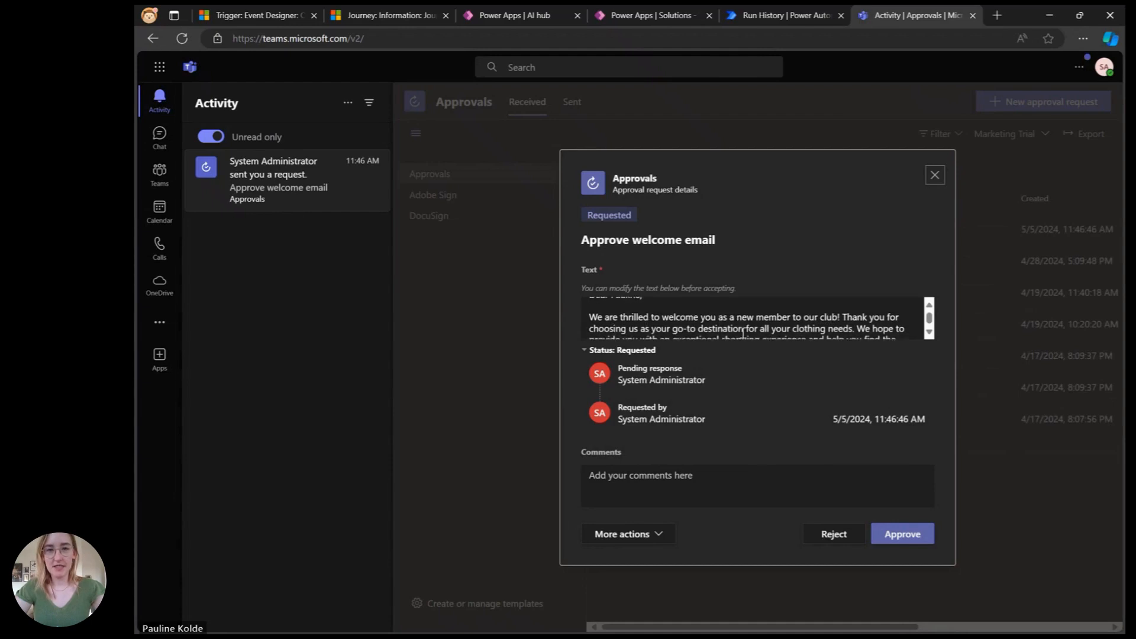
# Step: Read through the generated email text, replace the [Your Name] placeholder with the sender's name, and approve the request
pyautogui.scroll(-5, 744, 335)
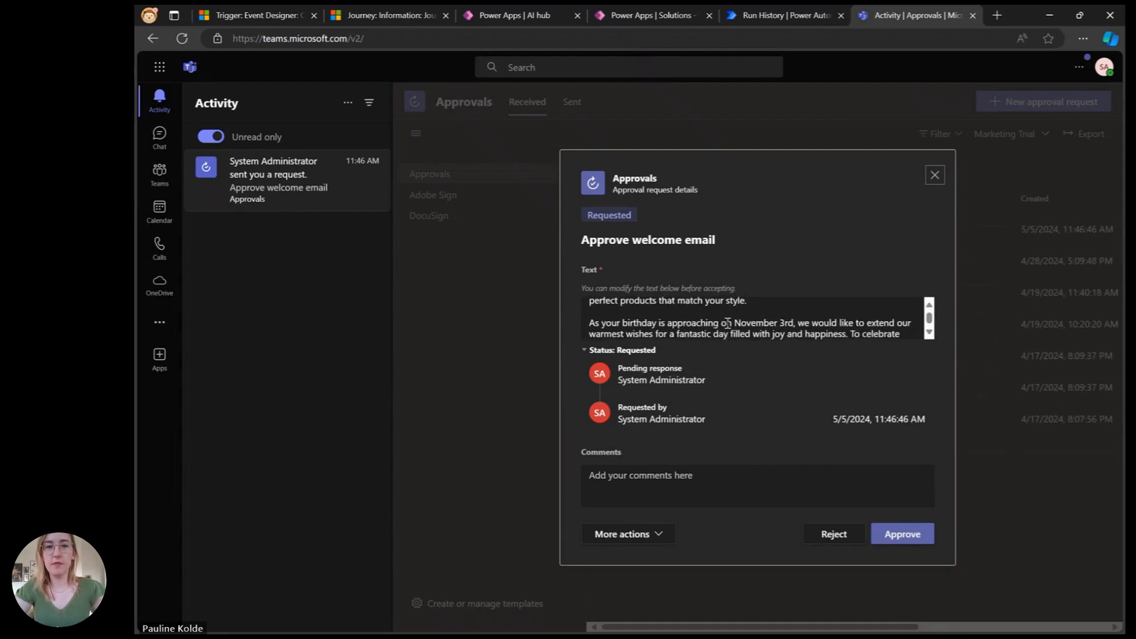
pyautogui.scroll(-5, 727, 323)
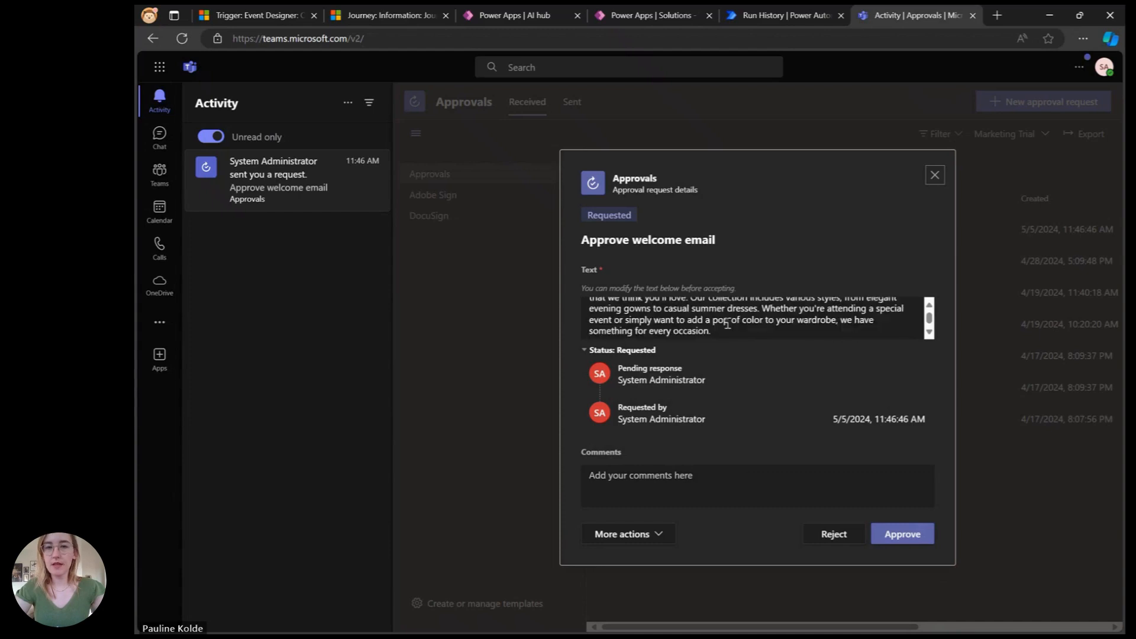
pyautogui.scroll(-8, 727, 323)
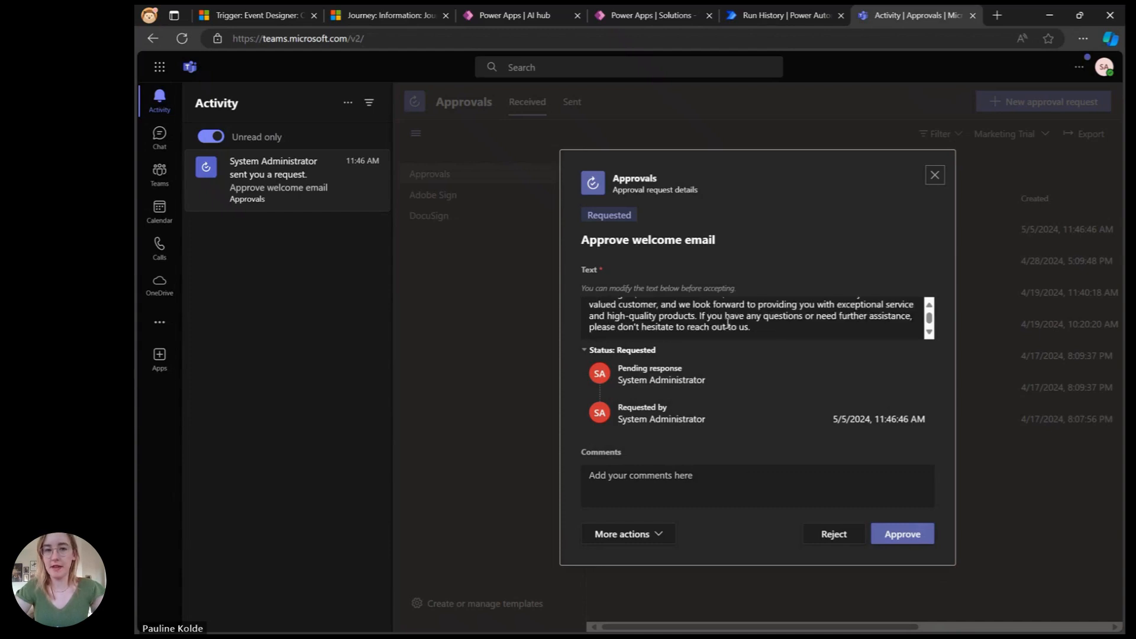
pyautogui.scroll(-1, 728, 323)
pyautogui.moveTo(640, 329); pyautogui.dragTo(589, 331)
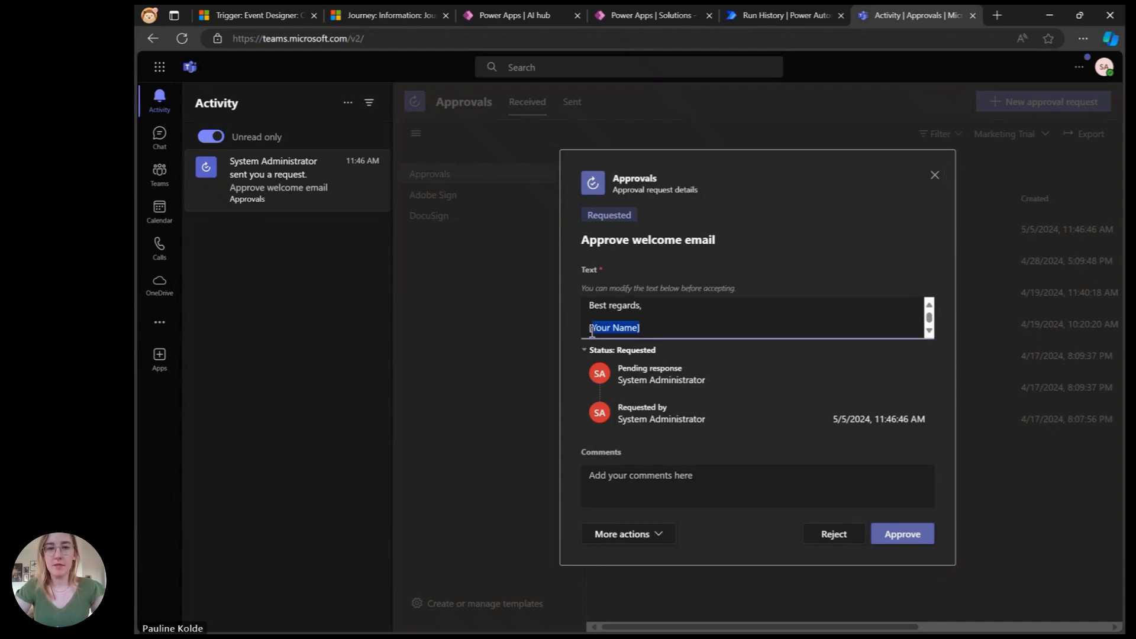
pyautogui.write('Pauline')
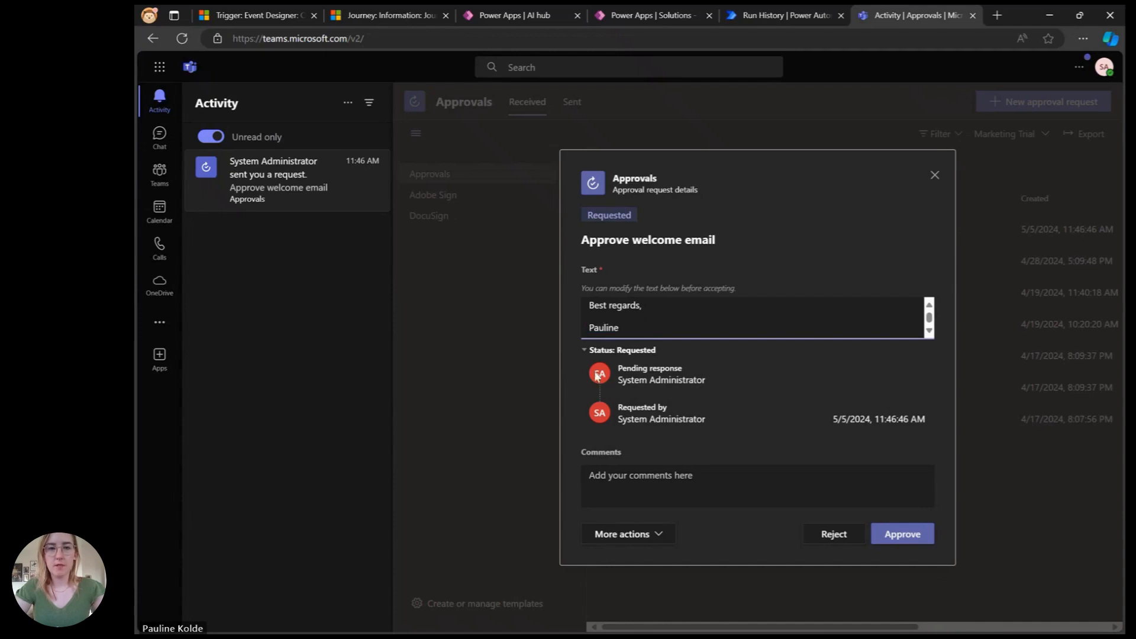
pyautogui.click(908, 533)
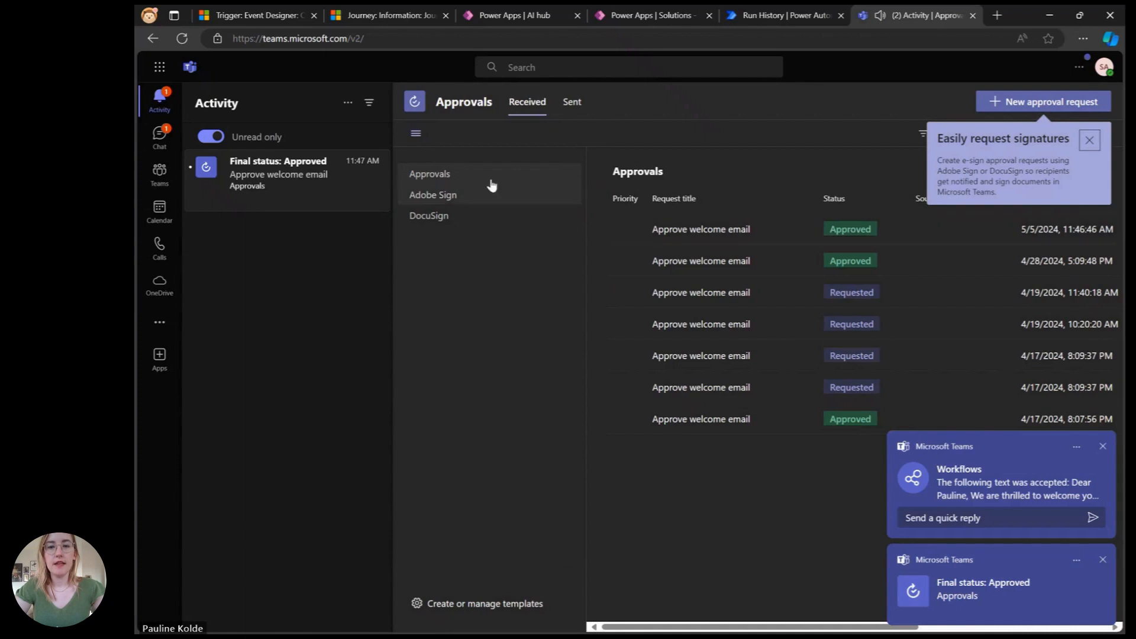
# Step: Review the accepted text posted in the Workflows chat and the flow run's Condition and True branch results
pyautogui.click(159, 136)
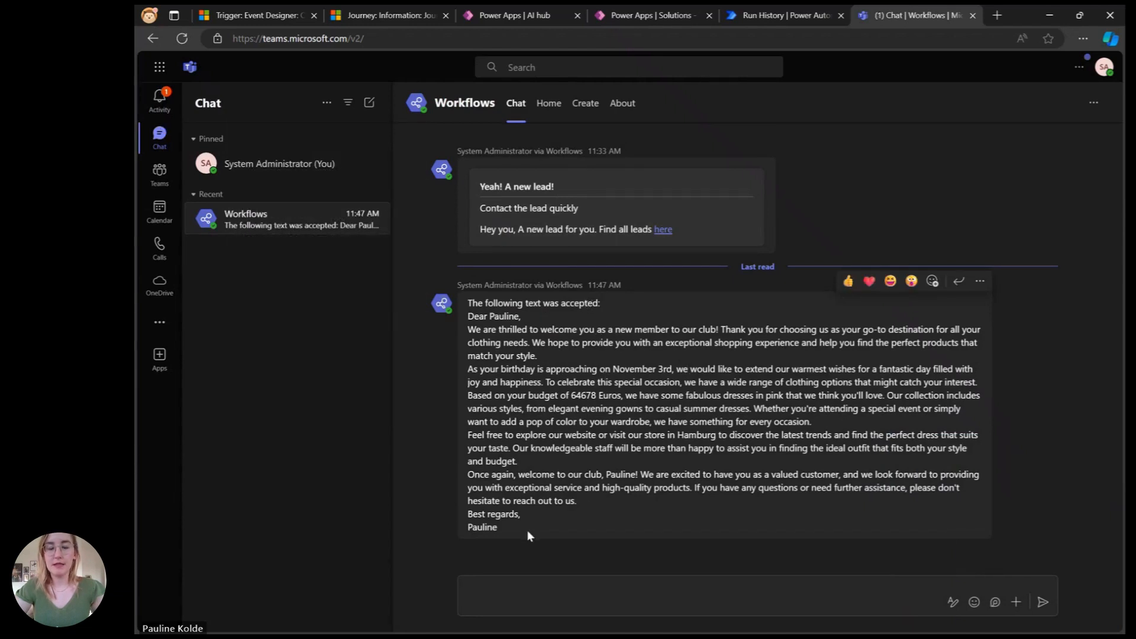
pyautogui.click(819, 17)
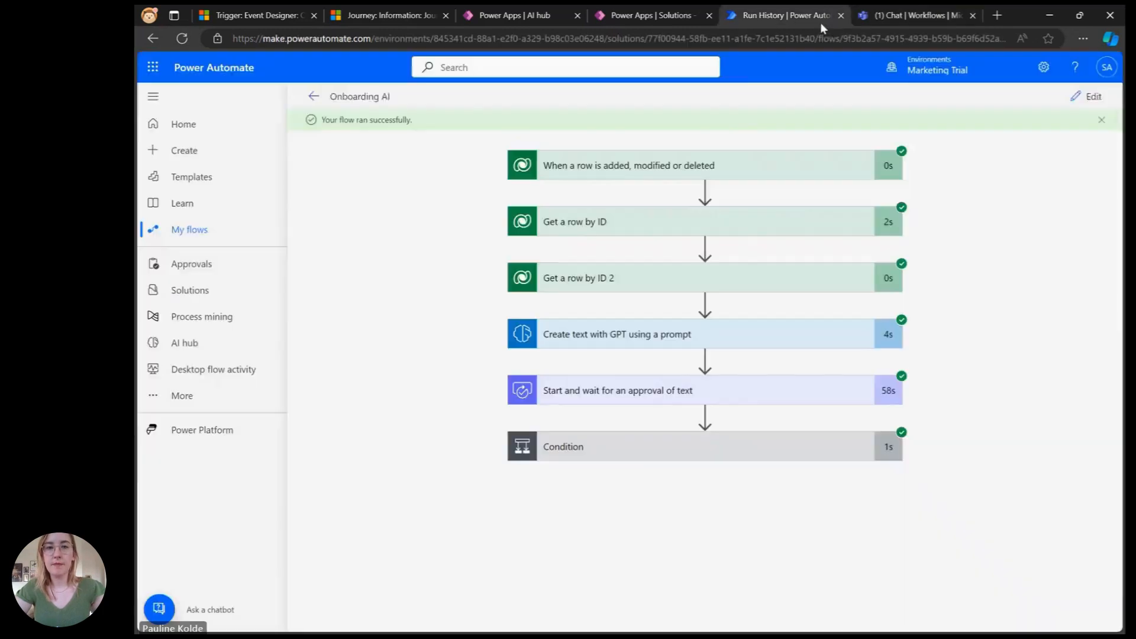
pyautogui.click(755, 459)
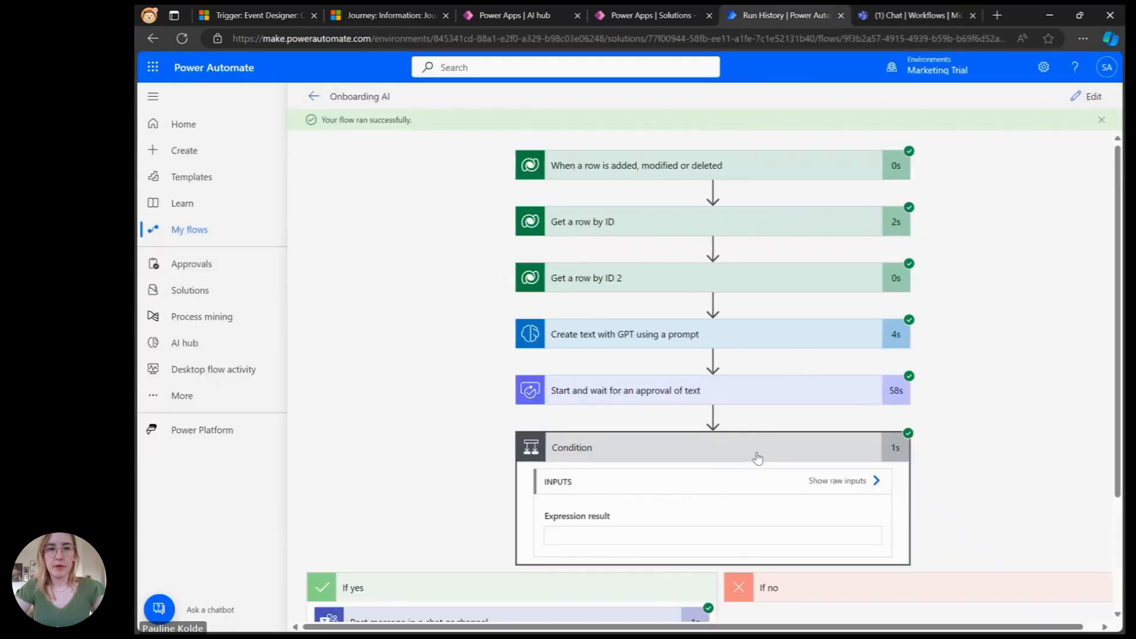
pyautogui.scroll(-3, 756, 458)
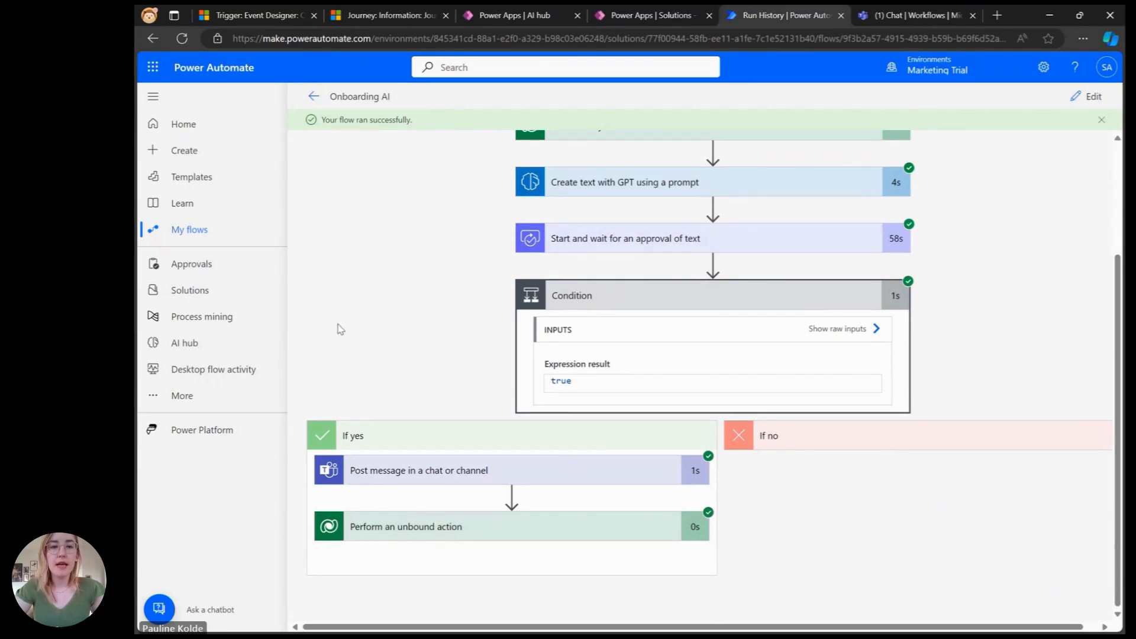
# Step: Open the journey's Welcome to the club email tile and preview the email, highlighting its {{Text}} placeholder
pyautogui.click(410, 19)
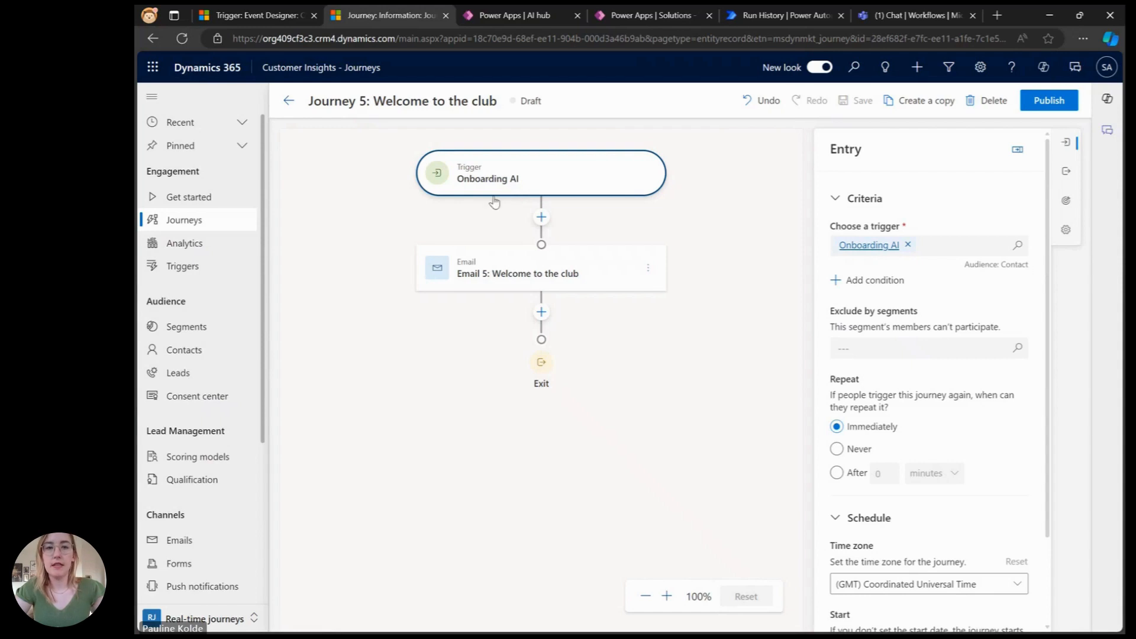
pyautogui.click(469, 286)
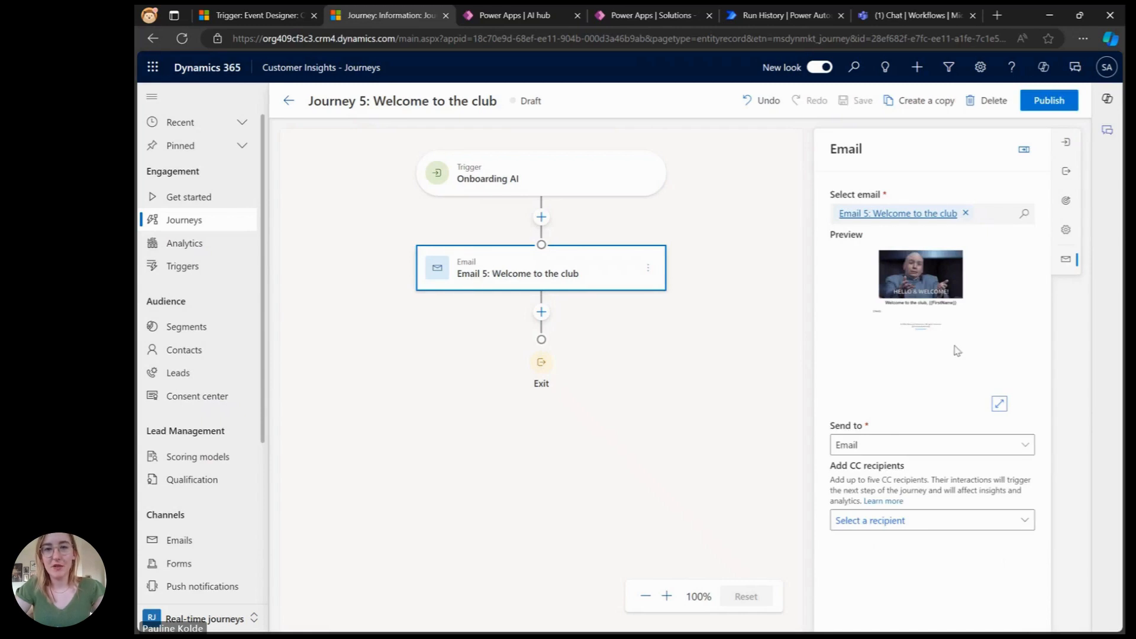
pyautogui.click(999, 405)
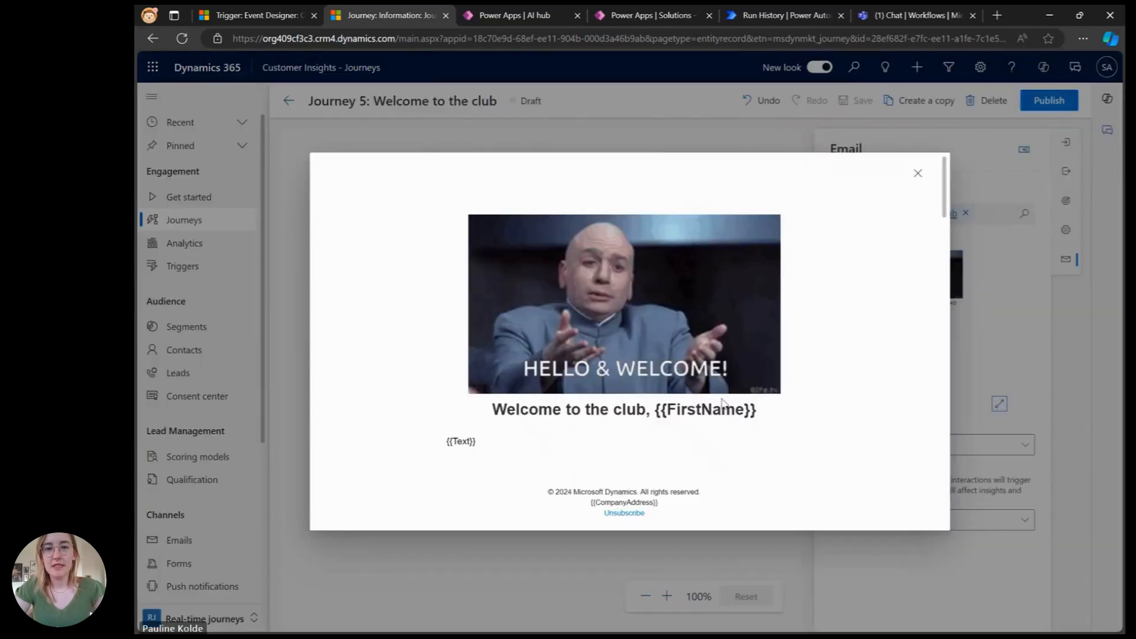
pyautogui.moveTo(446, 443); pyautogui.dragTo(476, 443)
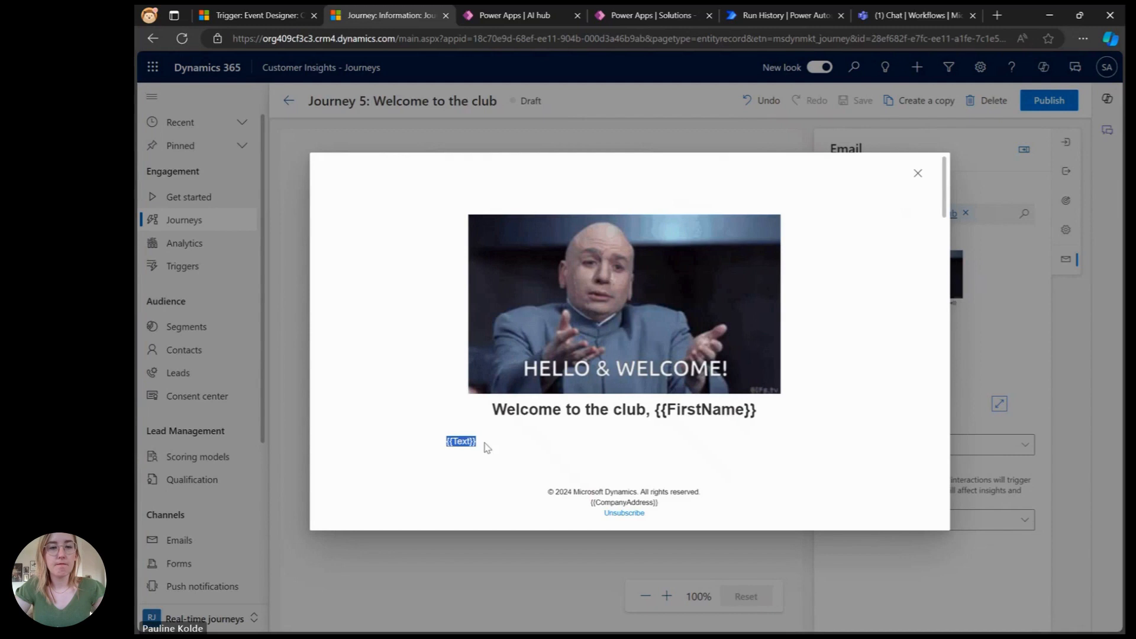
pyautogui.click(917, 177)
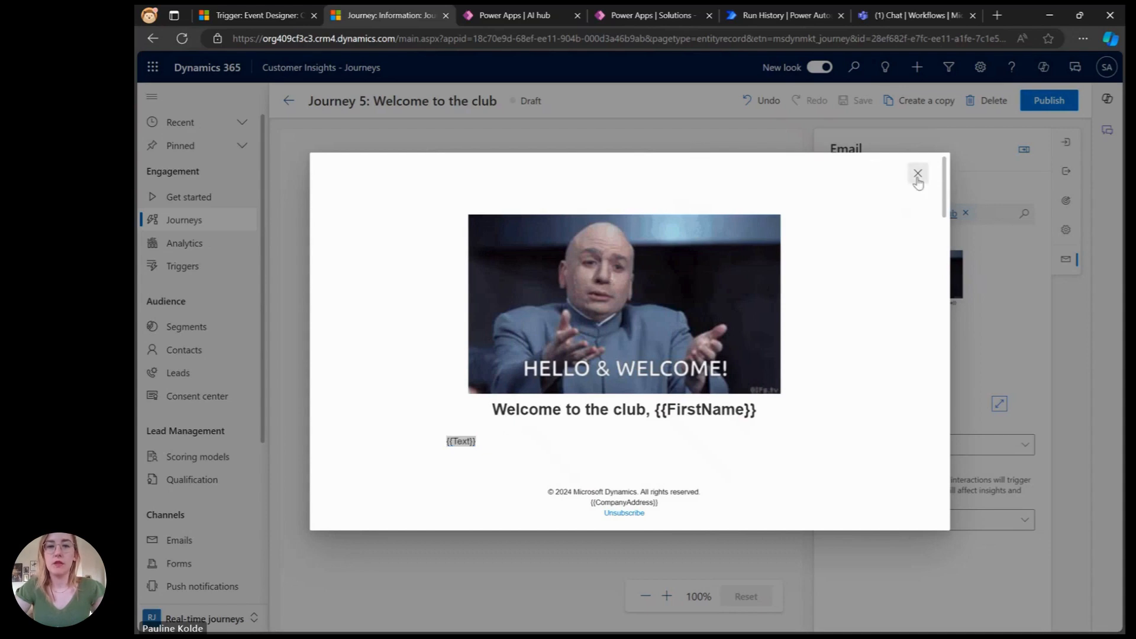